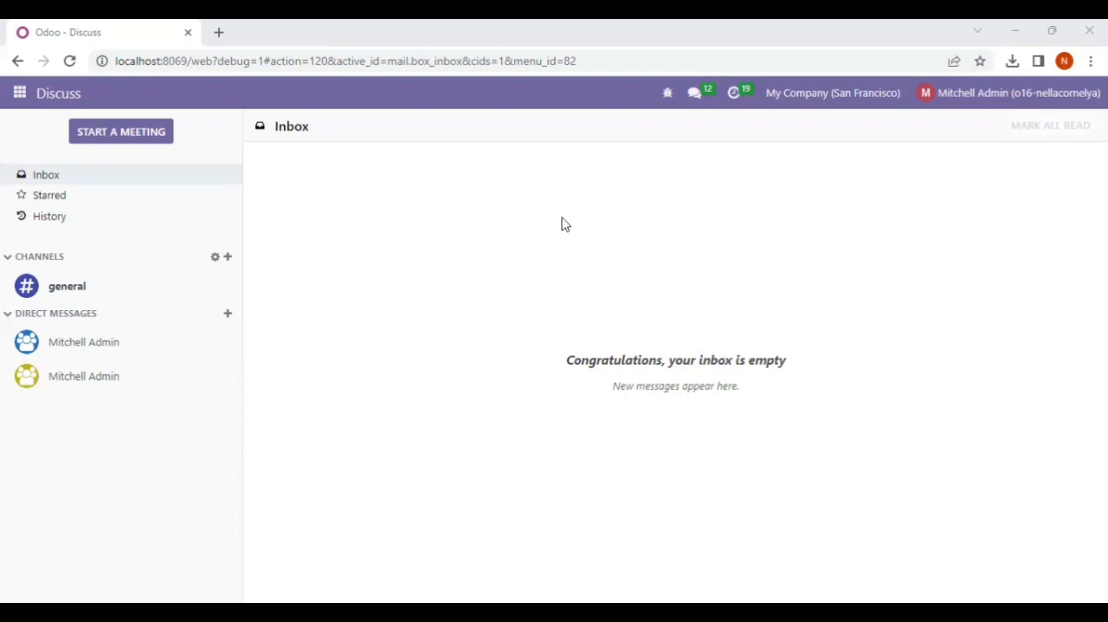
# Open the list of users in Settings and remove the Internal Users filter
pyautogui.click(19, 93)
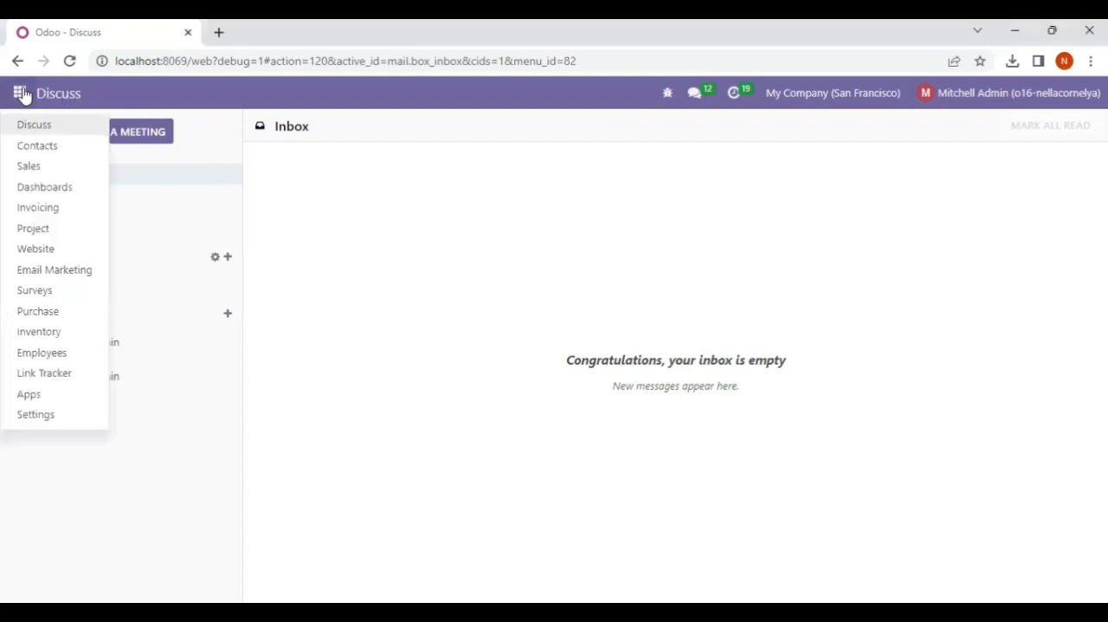
pyautogui.click(52, 414)
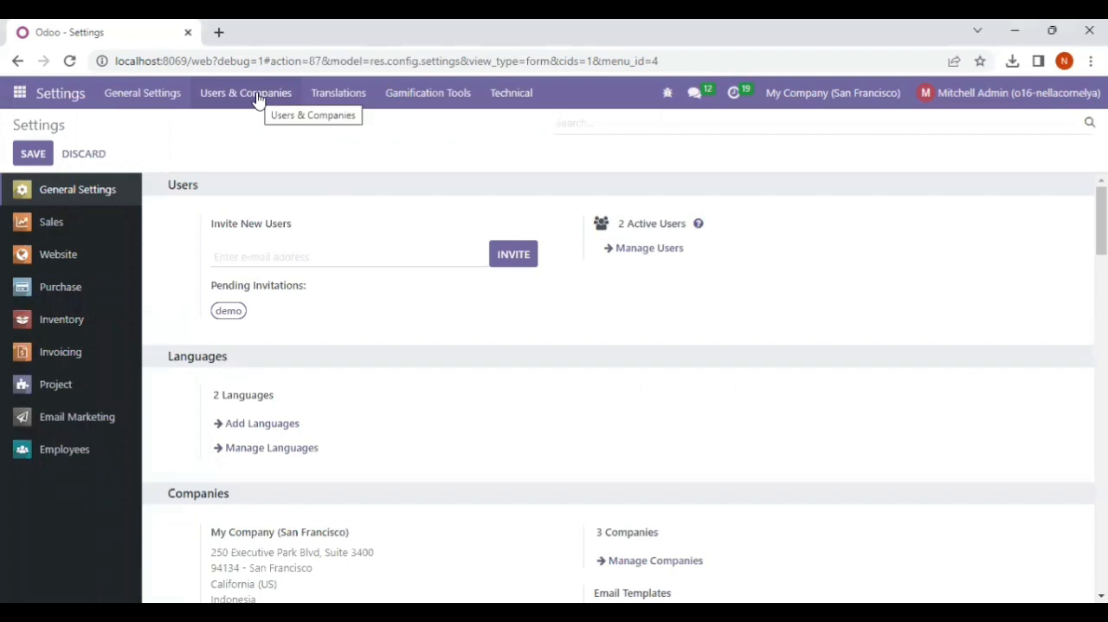
pyautogui.click(257, 101)
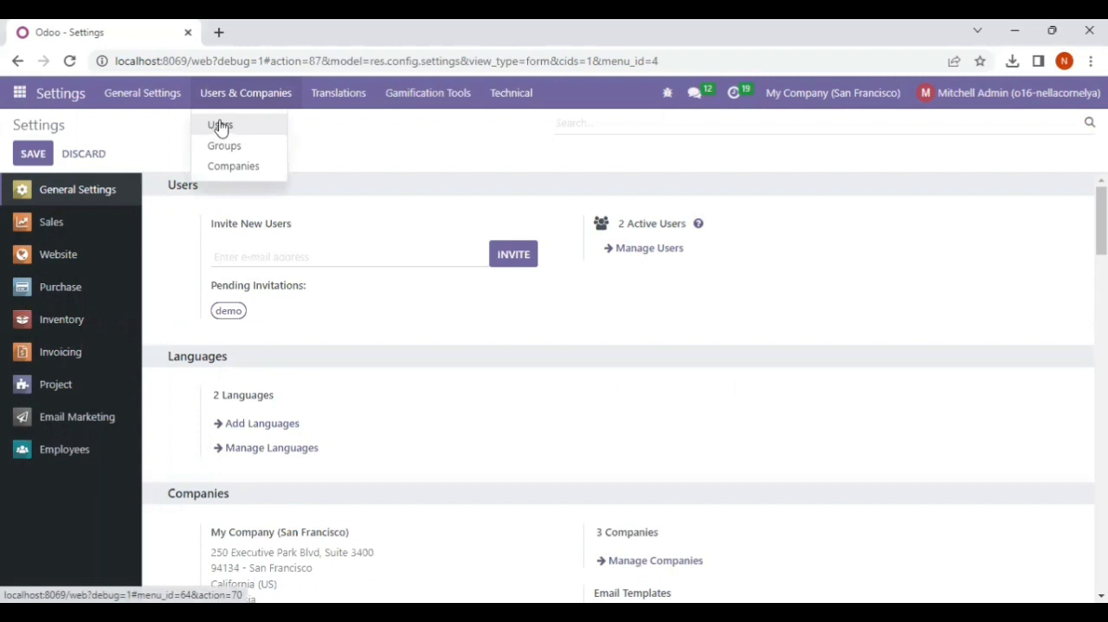
pyautogui.click(221, 125)
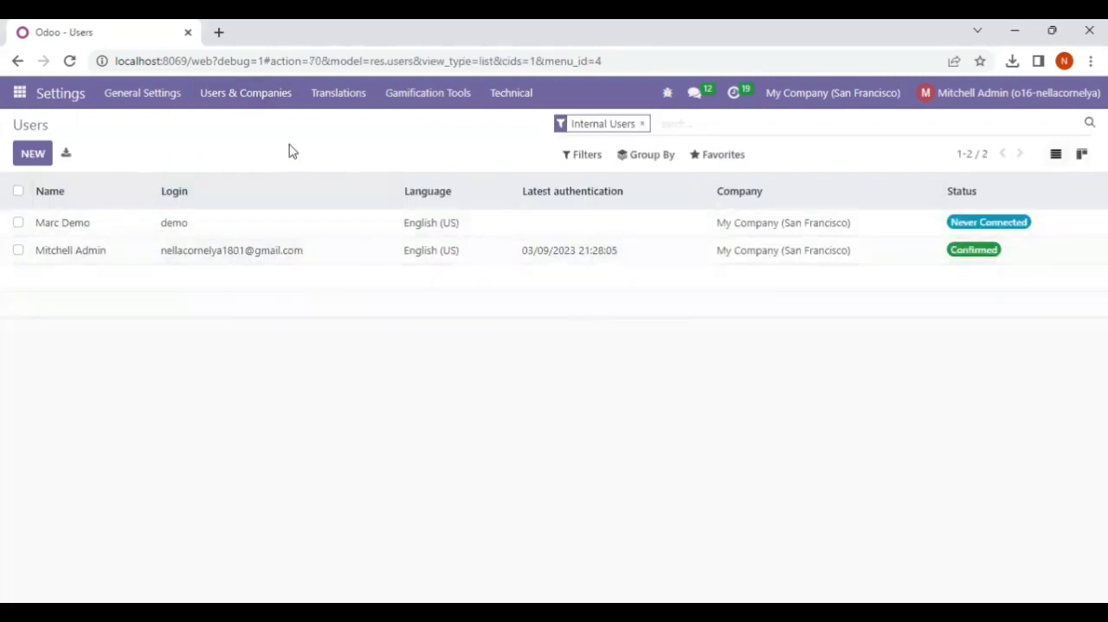
pyautogui.click(643, 125)
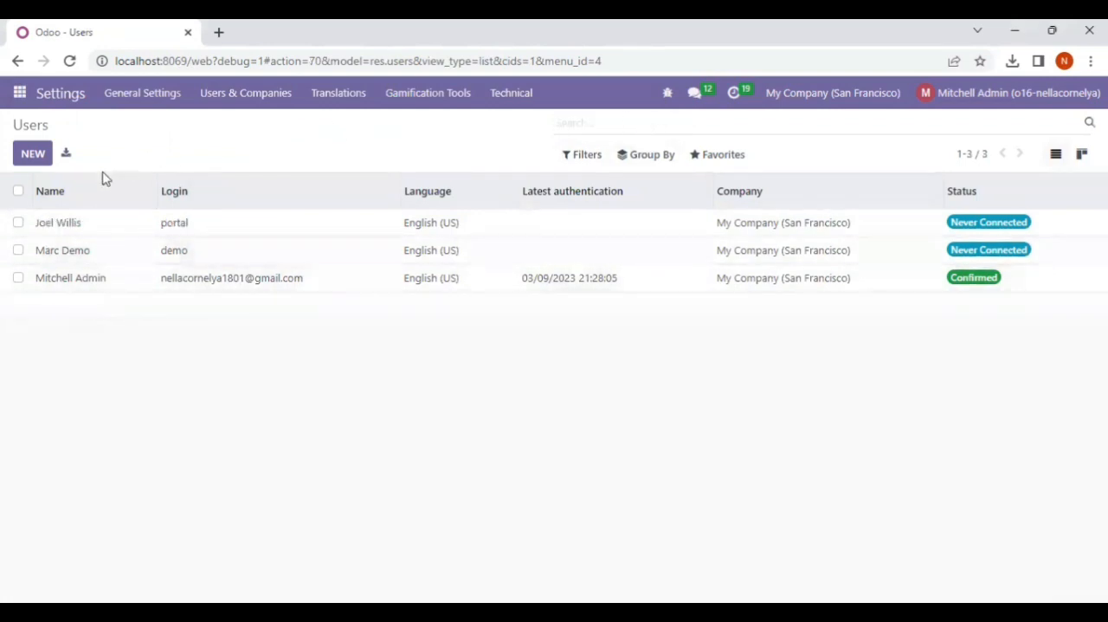
# Create a new user and fill in the user's name and the email address used as login
pyautogui.click(26, 156)
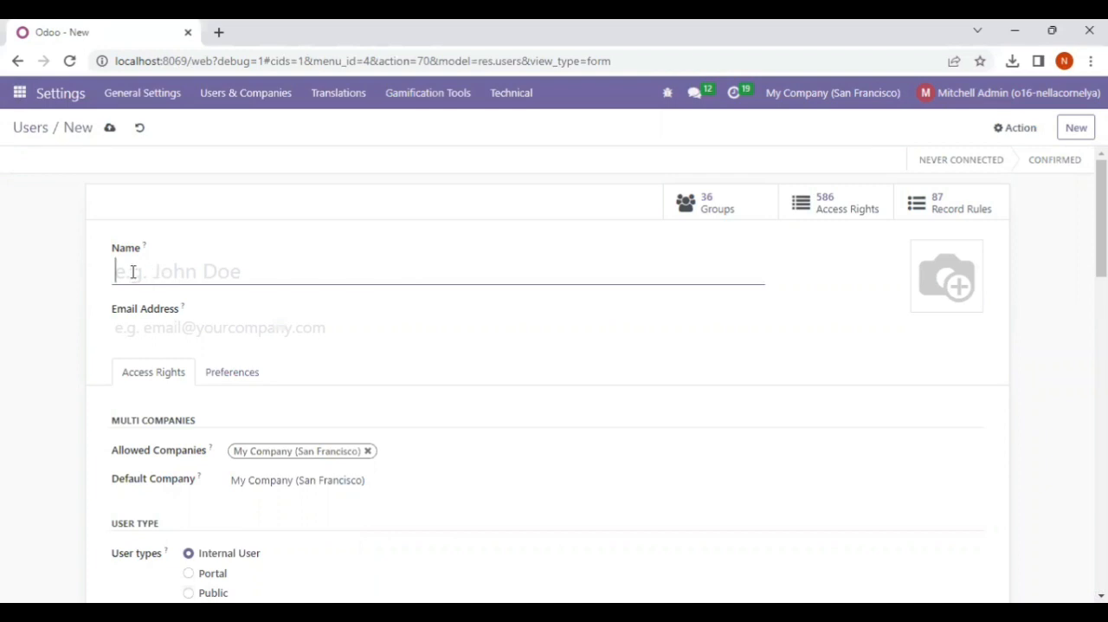
pyautogui.write('erl')
pyautogui.press('BackSpace')
pyautogui.press('BackSpace')
pyautogui.press('BackSpace')
pyautogui.write('Eric')
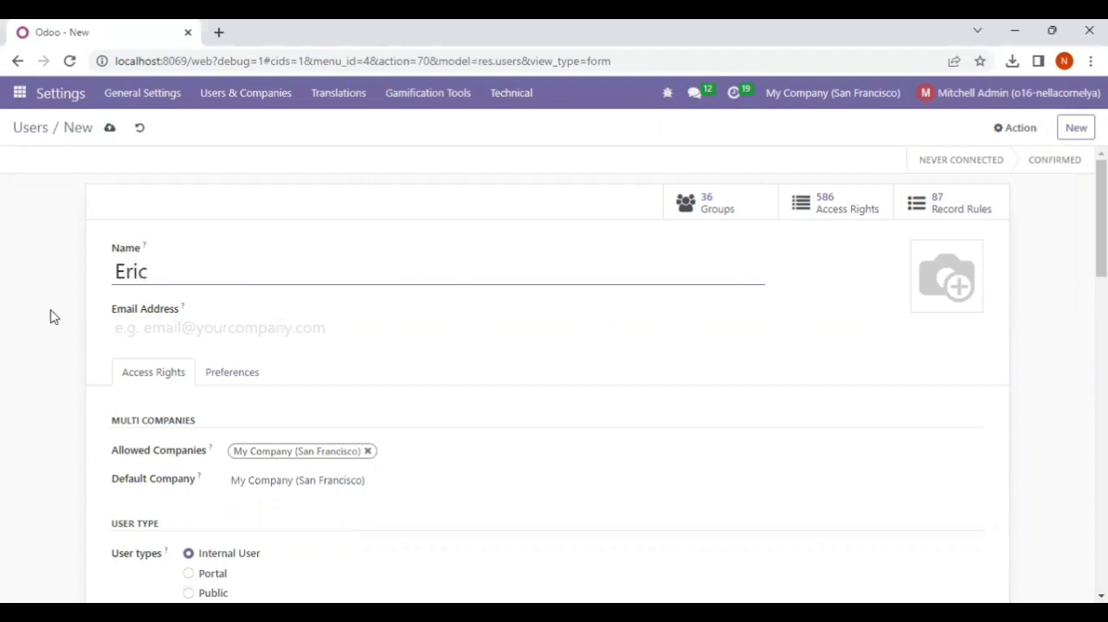
pyautogui.click(151, 332)
pyautogui.write('Eric')
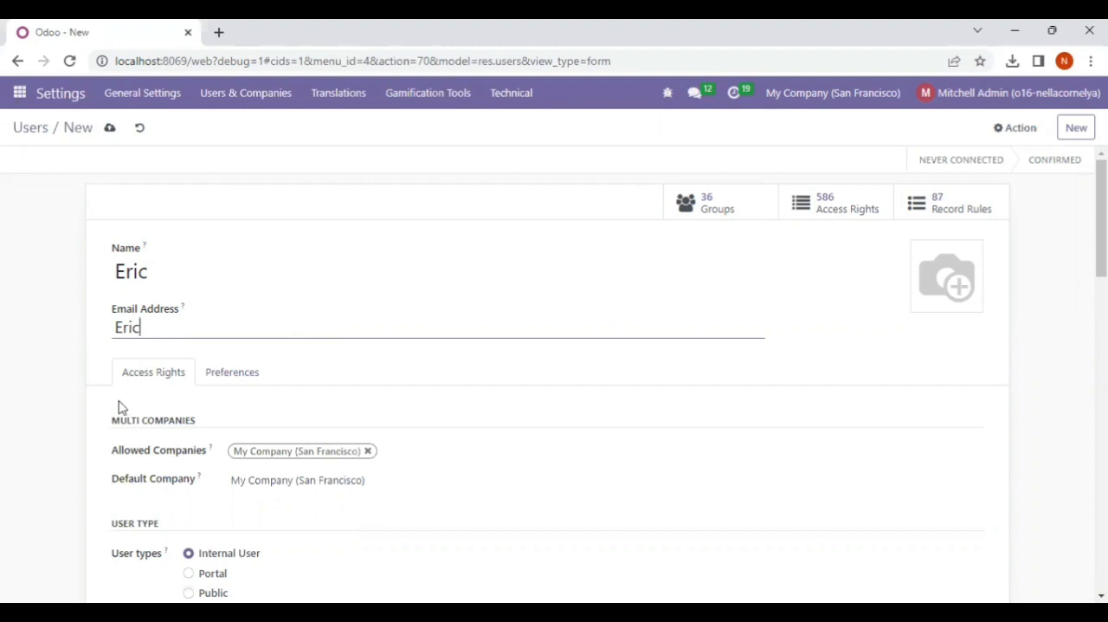
# Clear the new user's Sales access right by choosing the blank option
pyautogui.scroll(-2, 182, 479)
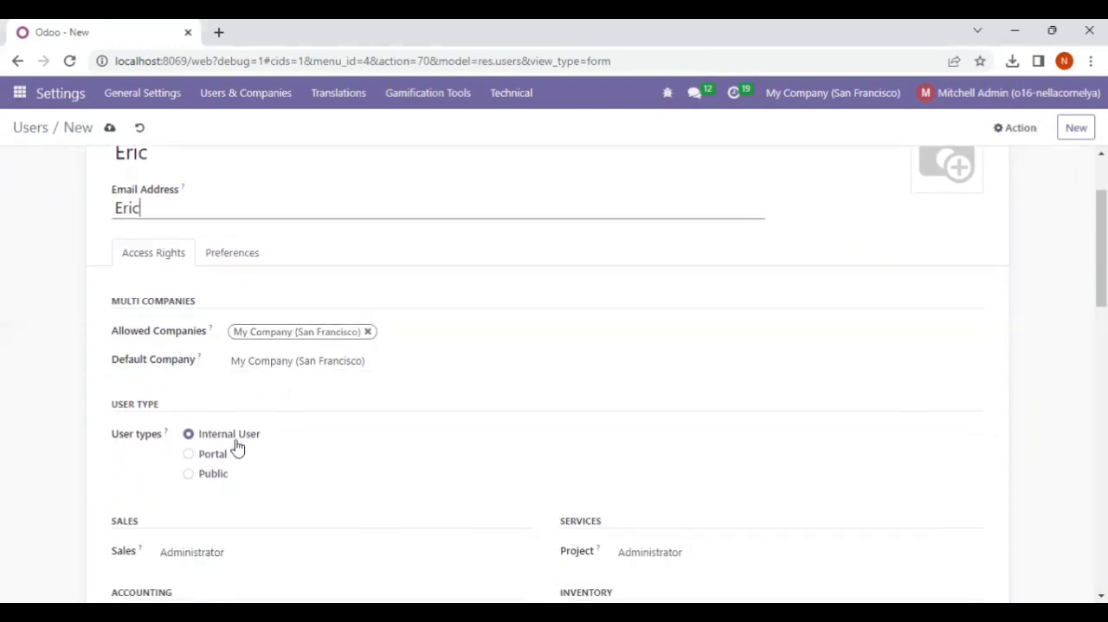
pyautogui.scroll(-2, 207, 502)
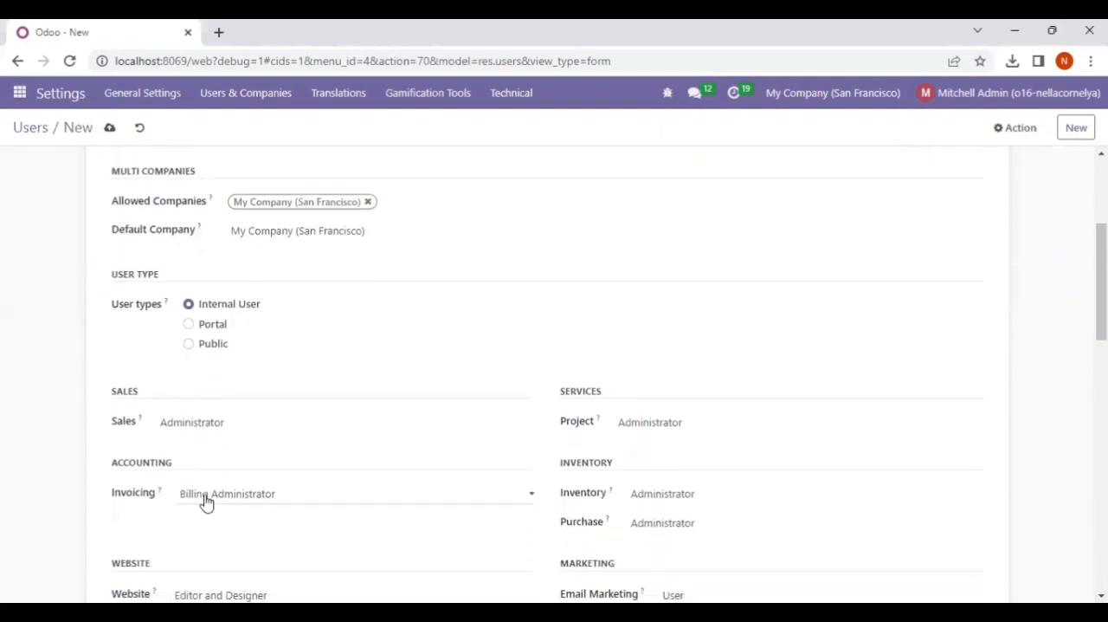
pyautogui.click(204, 428)
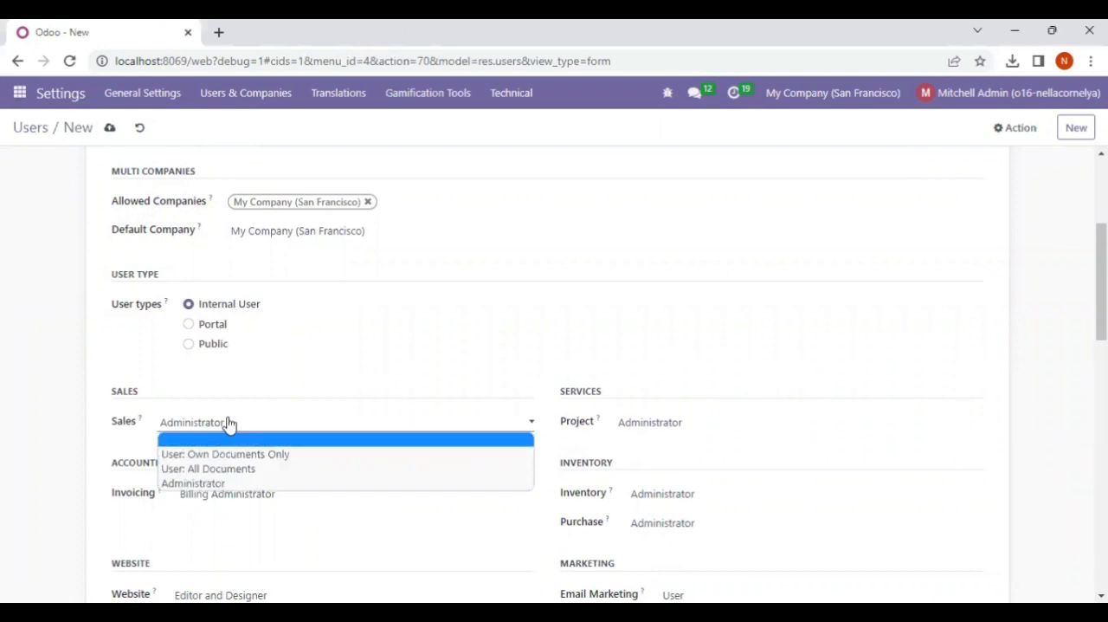
pyautogui.click(316, 422)
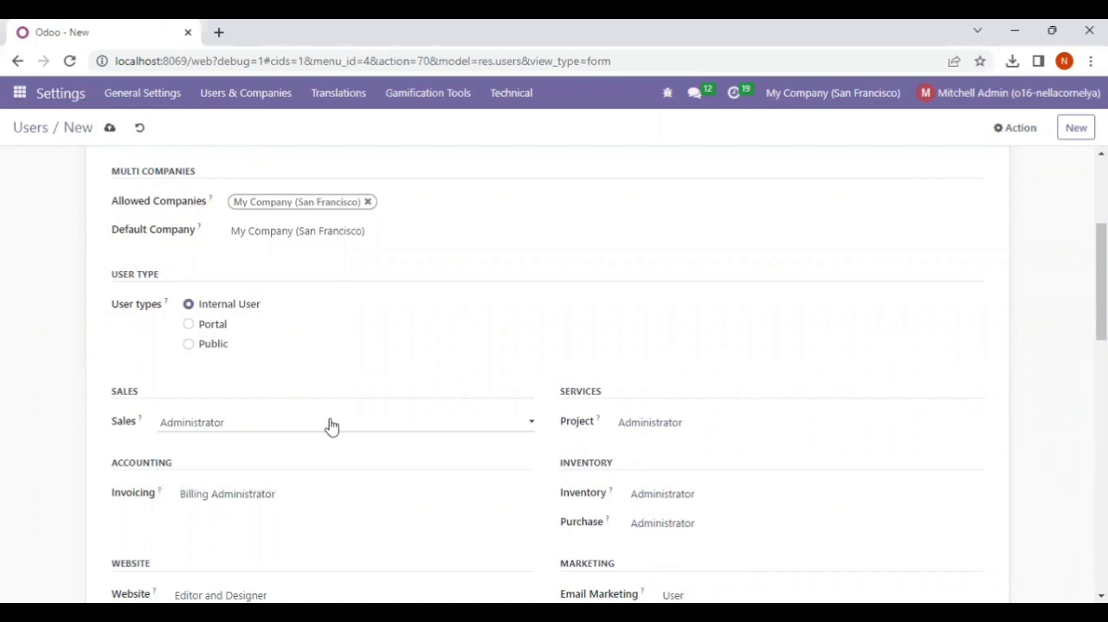
pyautogui.click(531, 424)
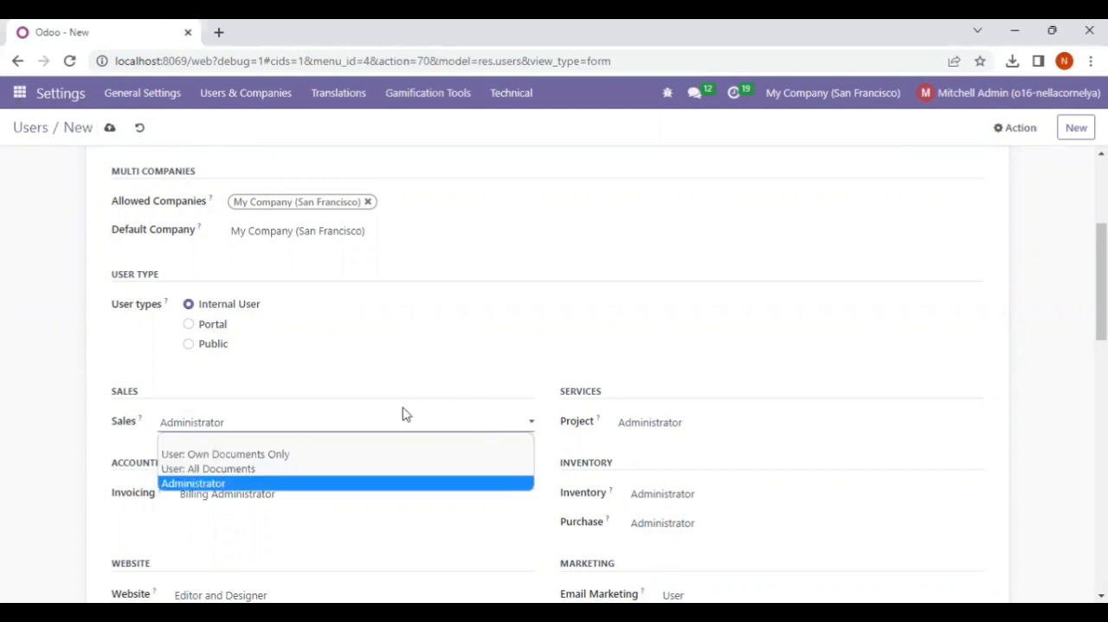
pyautogui.doubleClick(216, 421)
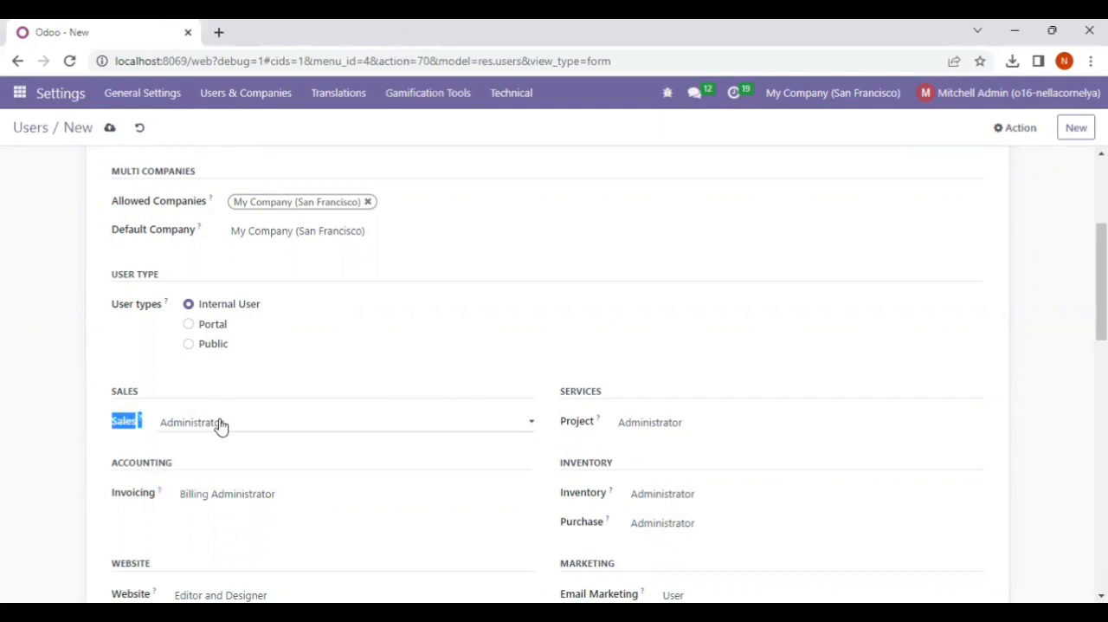
pyautogui.click(221, 425)
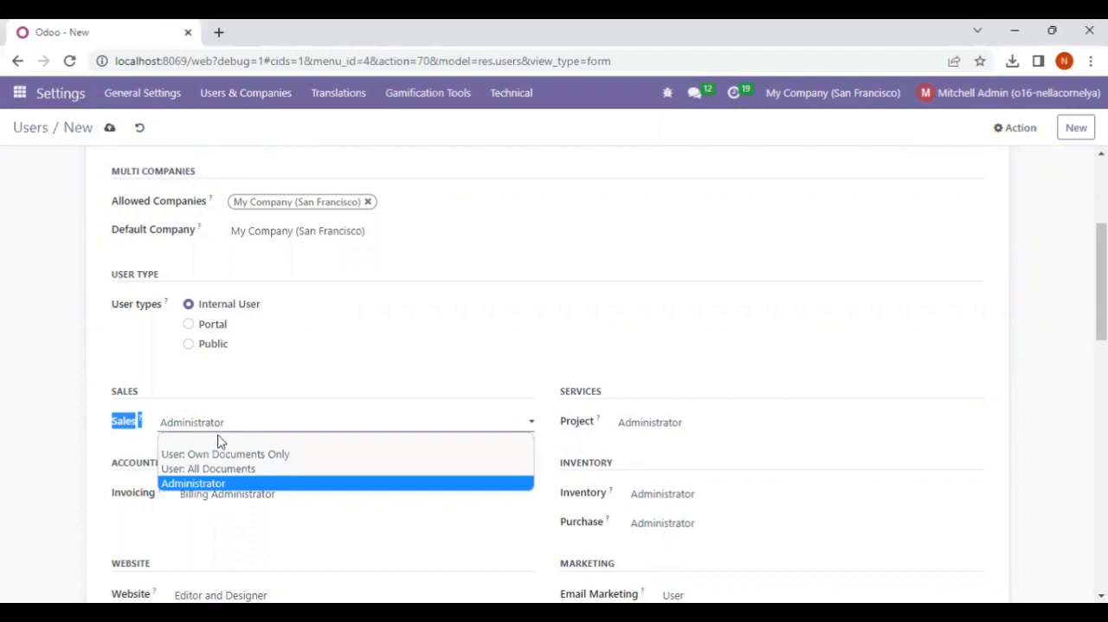
pyautogui.click(218, 441)
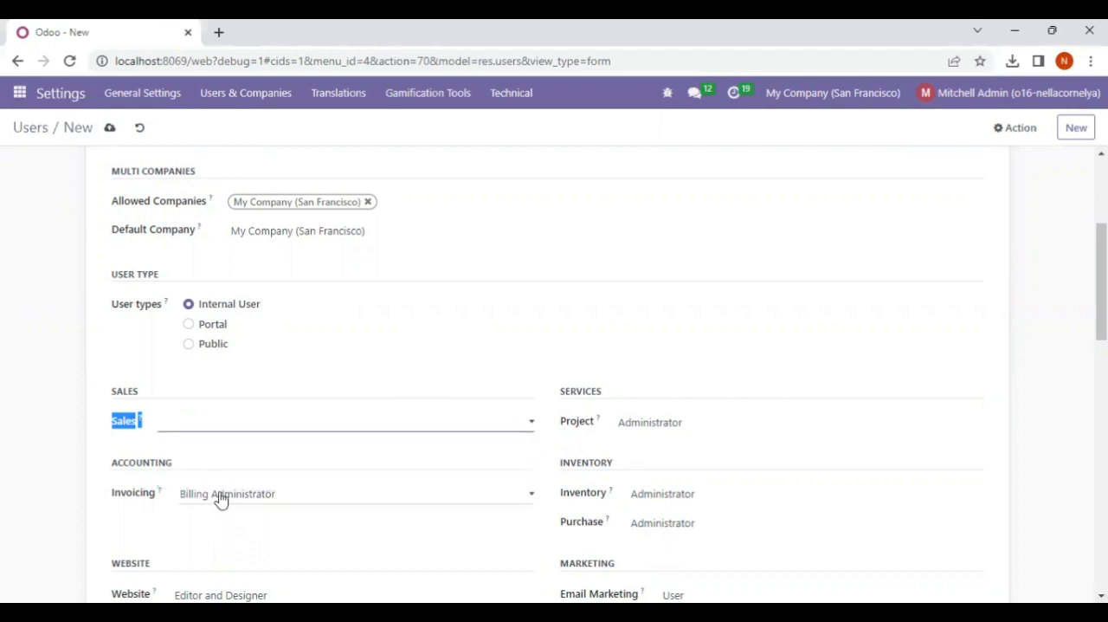
# Set the Inventory access right to User and the Purchase access right to blank
pyautogui.scroll(-1, 220, 498)
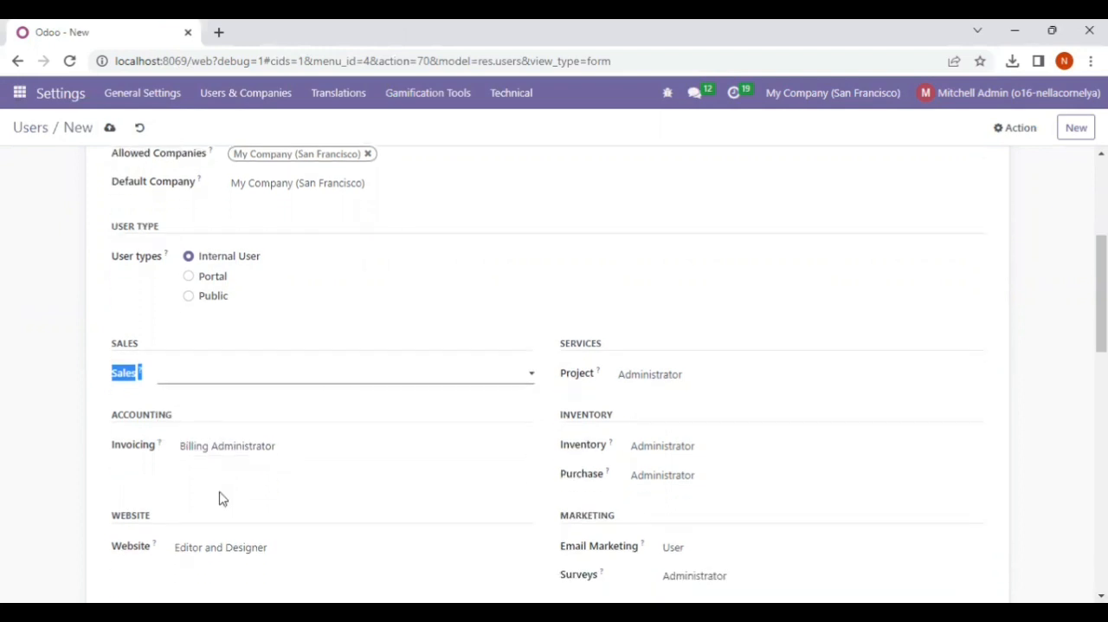
pyautogui.click(668, 453)
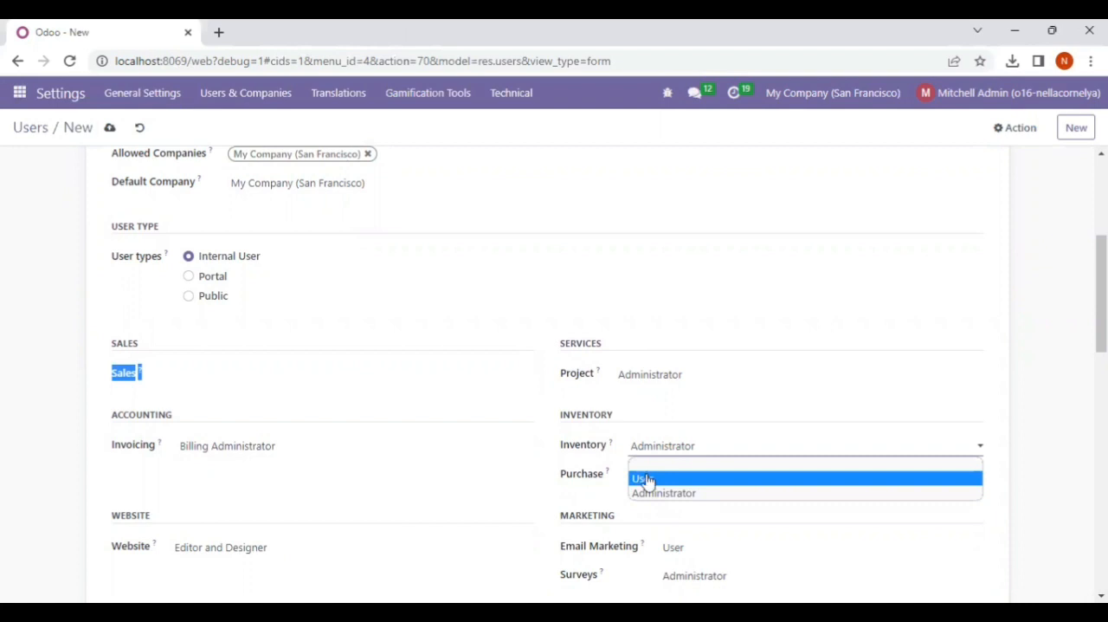
pyautogui.click(648, 482)
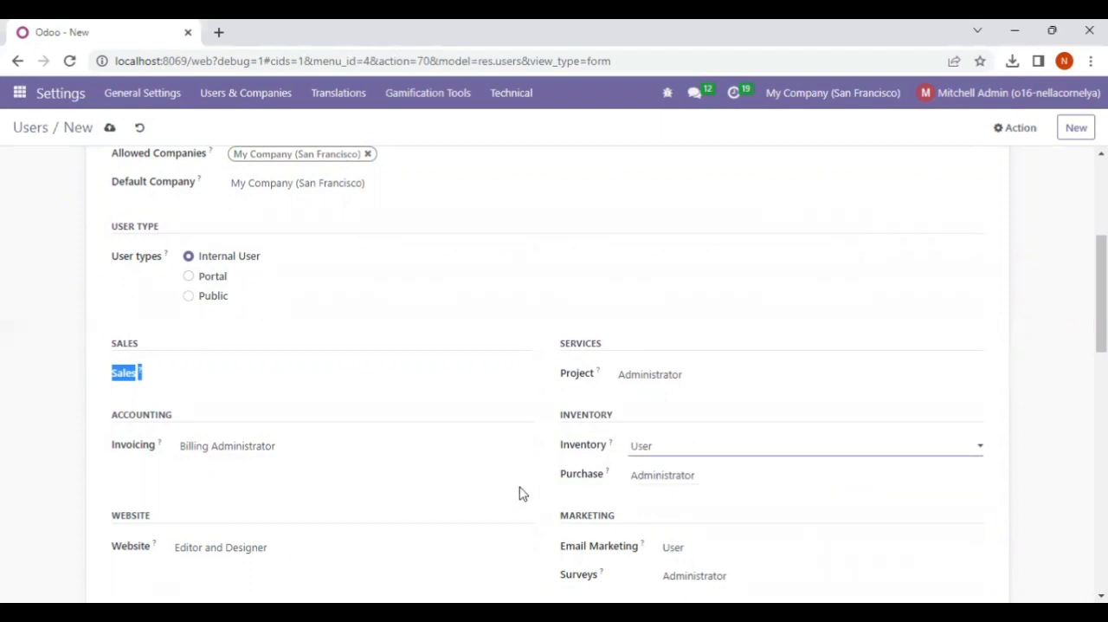
pyautogui.scroll(-3, 522, 492)
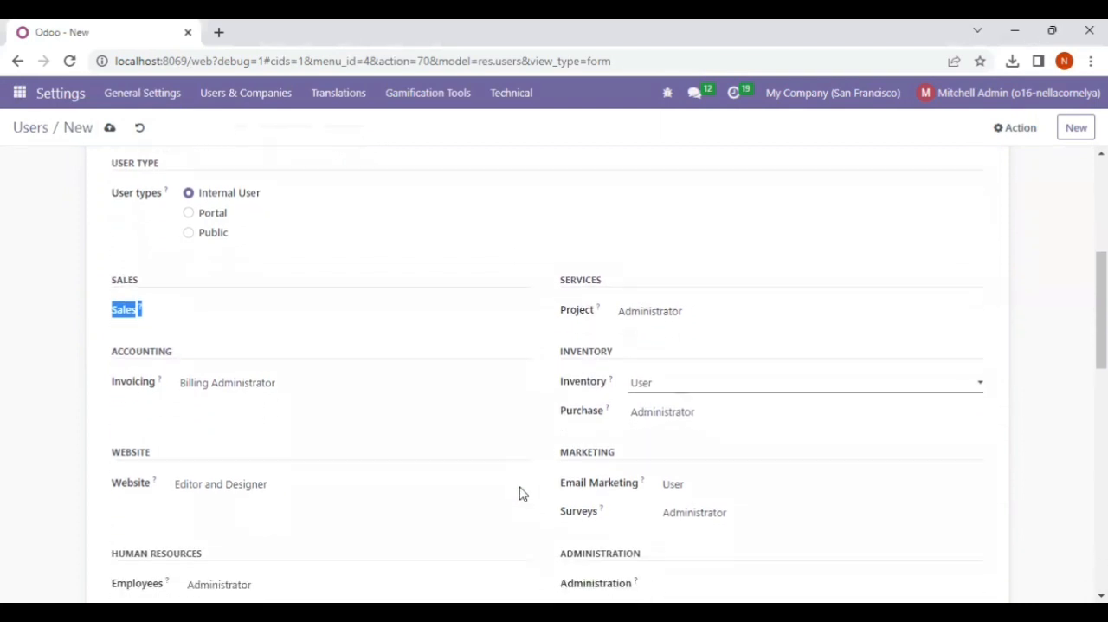
pyautogui.scroll(-1, 522, 492)
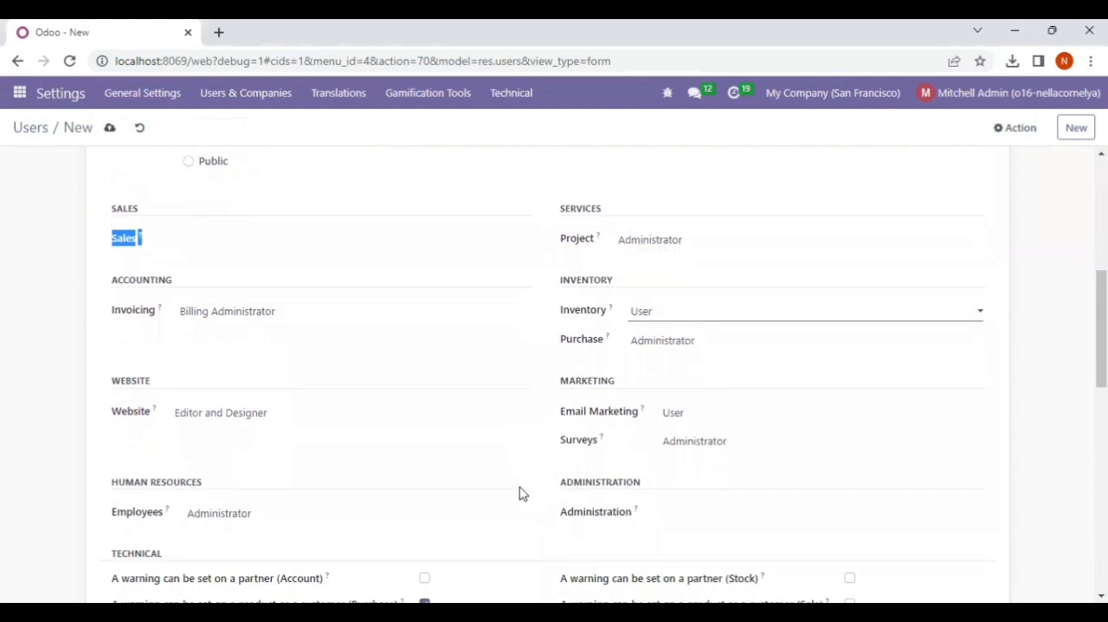
pyautogui.click(649, 336)
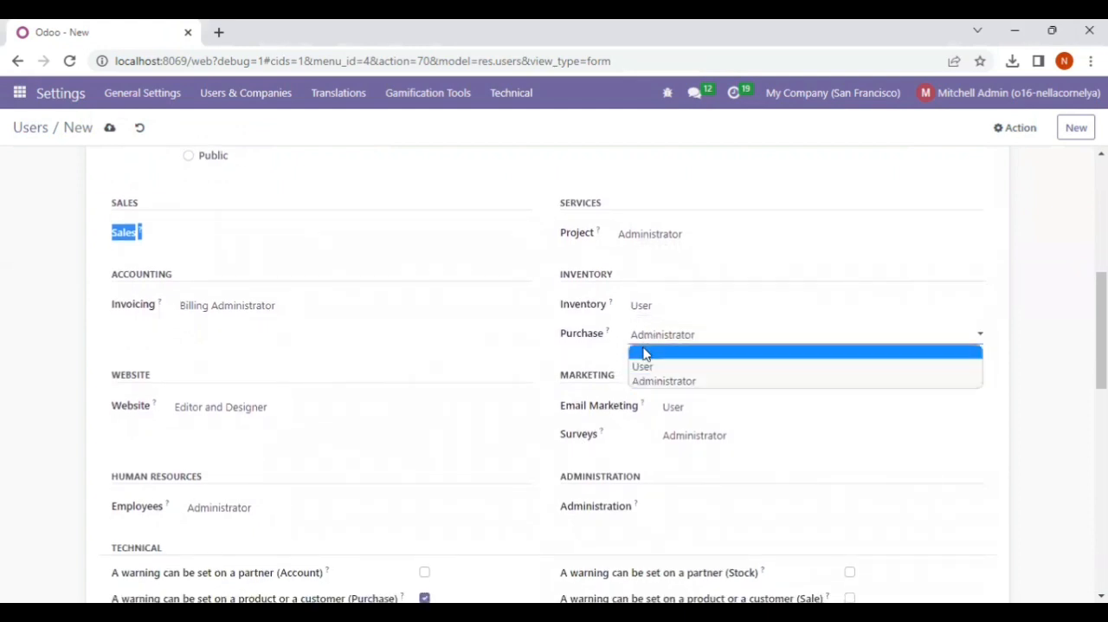
pyautogui.click(645, 352)
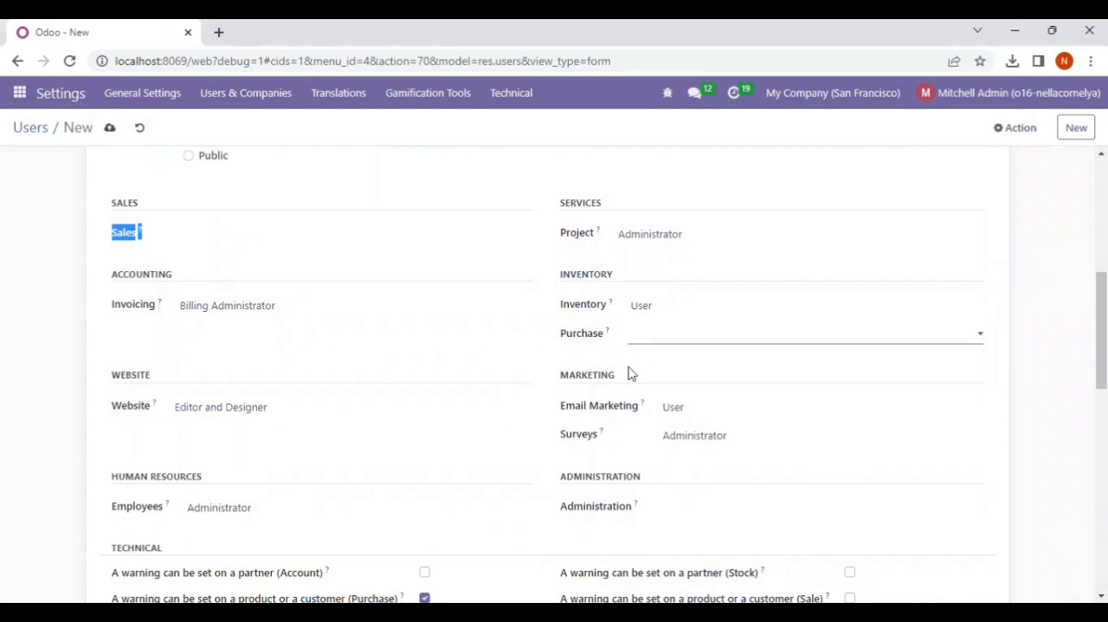
pyautogui.click(623, 377)
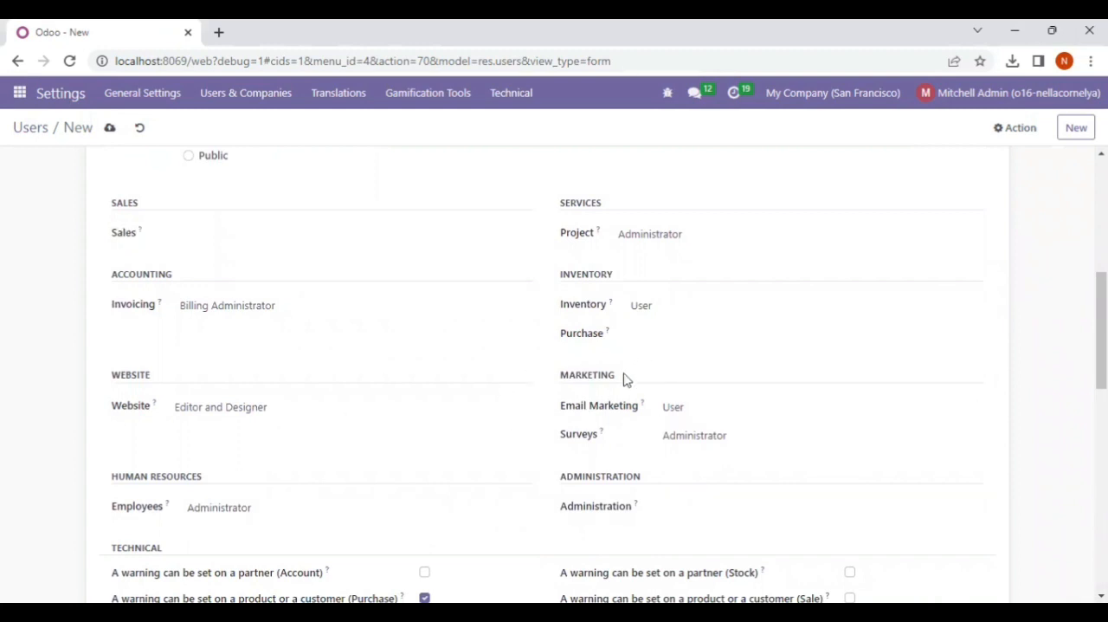
# Set the Email Marketing and Surveys access rights to blank
pyautogui.click(678, 409)
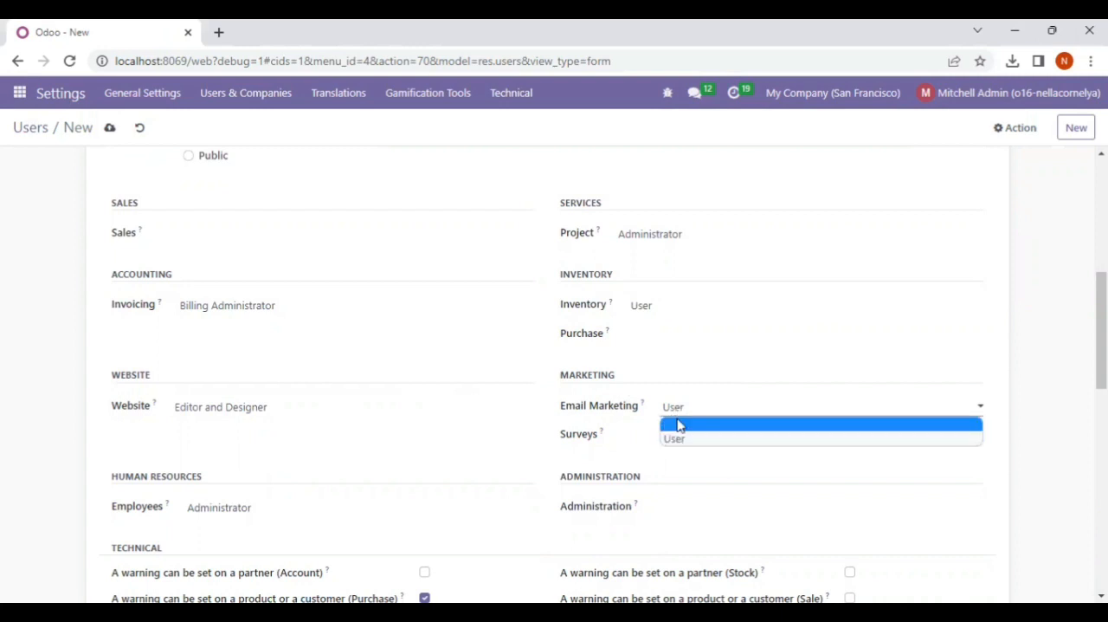
pyautogui.click(680, 425)
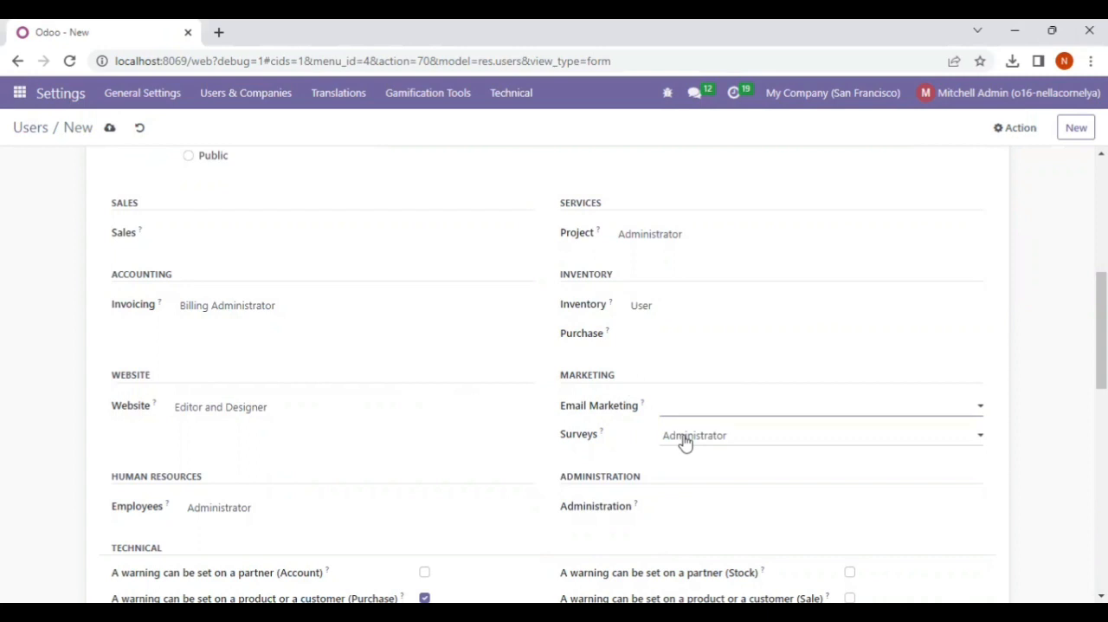
pyautogui.click(685, 439)
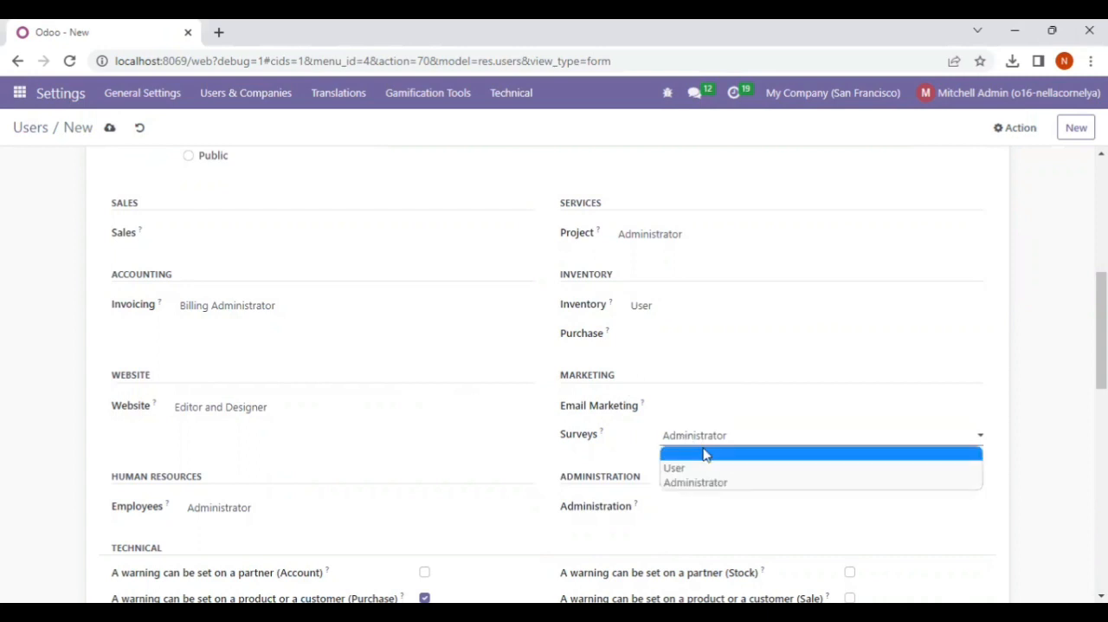
pyautogui.click(704, 454)
# Change the new user's password by entering the account password in the New Password field
pyautogui.scroll(-1, 704, 455)
pyautogui.scroll(-2, 704, 454)
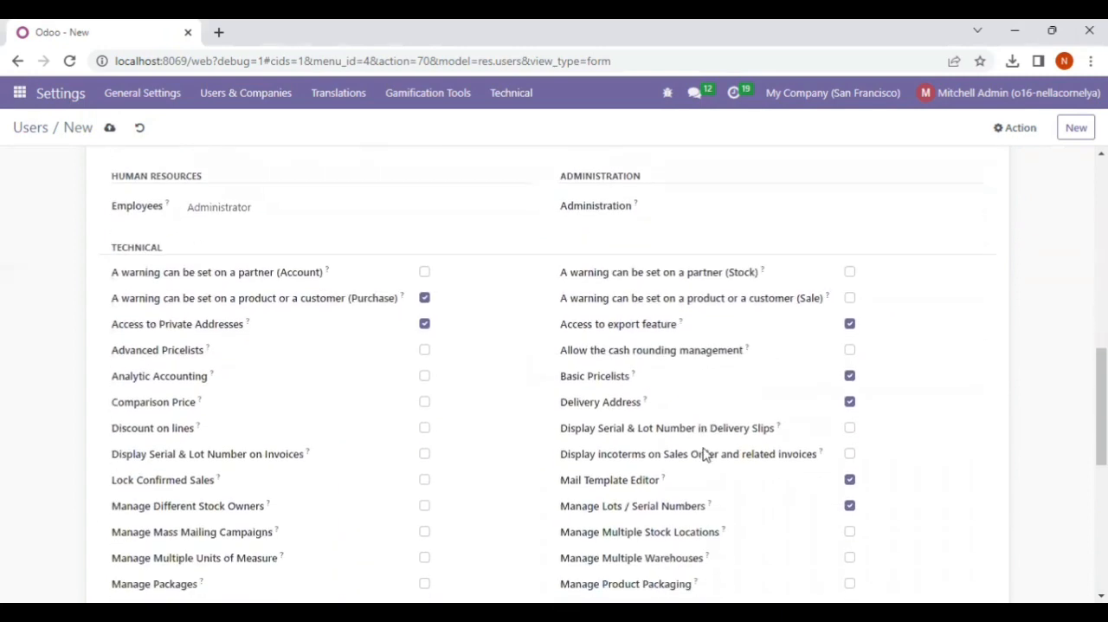
pyautogui.scroll(-1, 704, 453)
pyautogui.scroll(8, 705, 453)
pyautogui.scroll(-2, 705, 453)
pyautogui.scroll(2, 704, 453)
pyautogui.click(1000, 137)
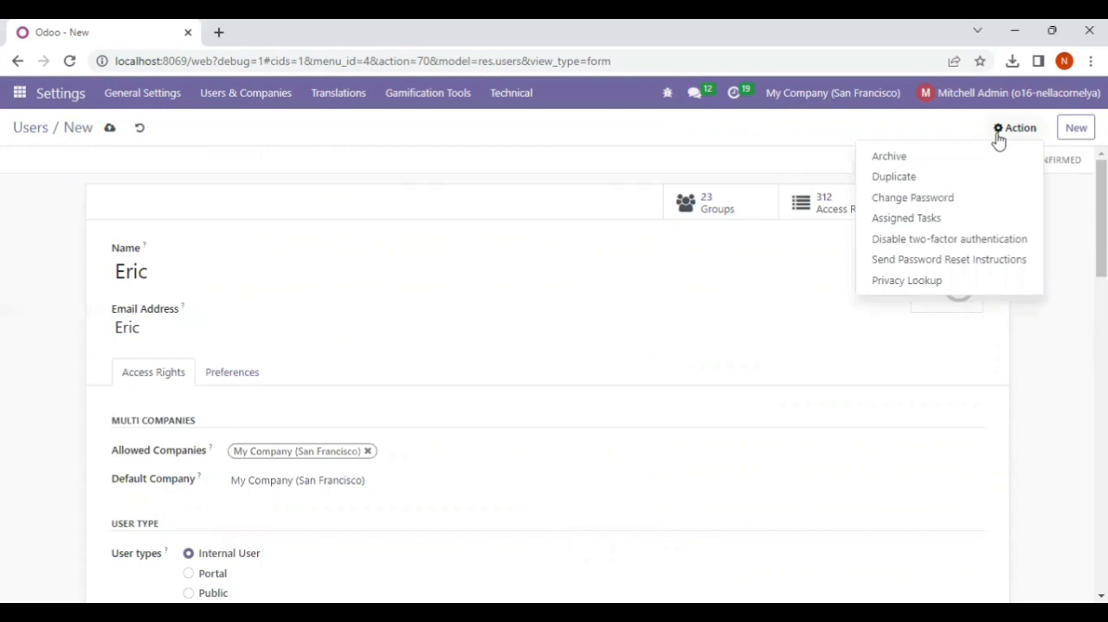
pyautogui.click(923, 199)
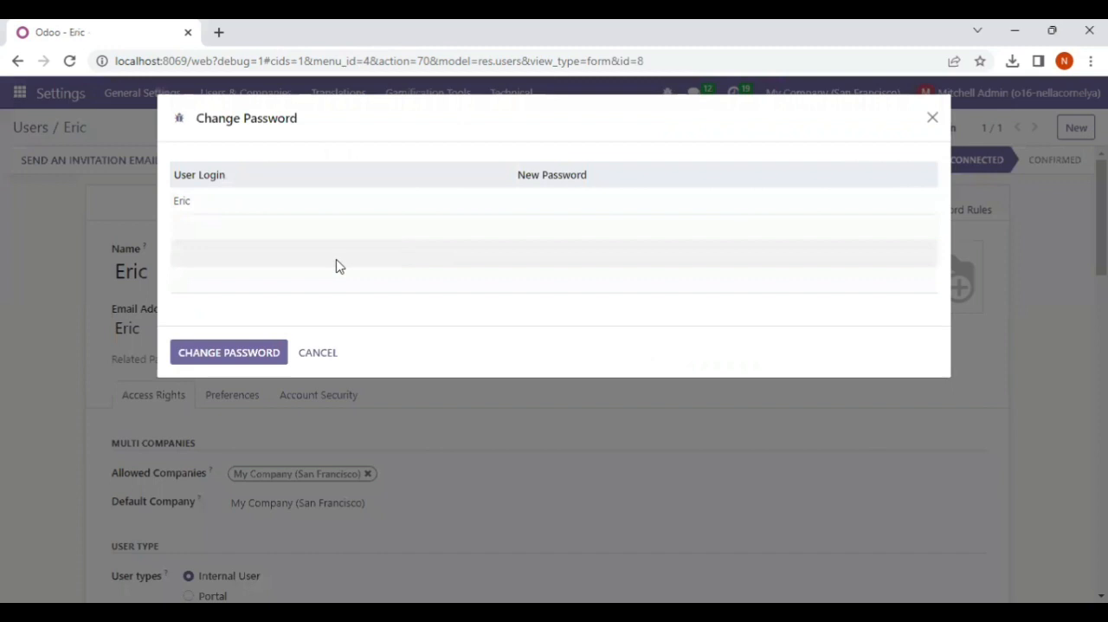
pyautogui.click(555, 195)
pyautogui.write('1')
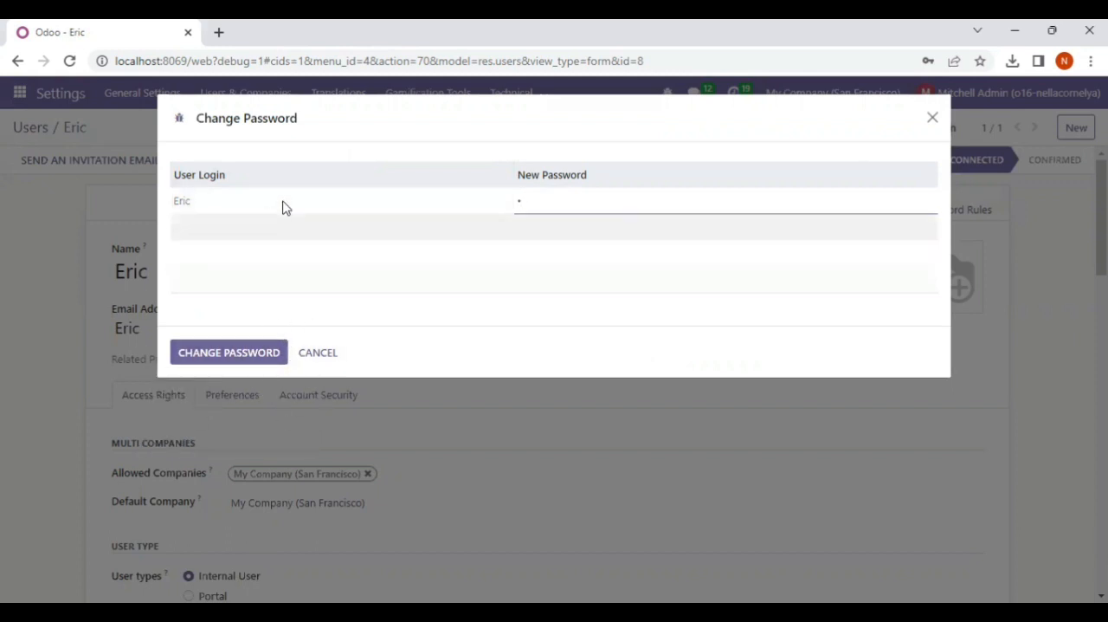
pyautogui.click(234, 352)
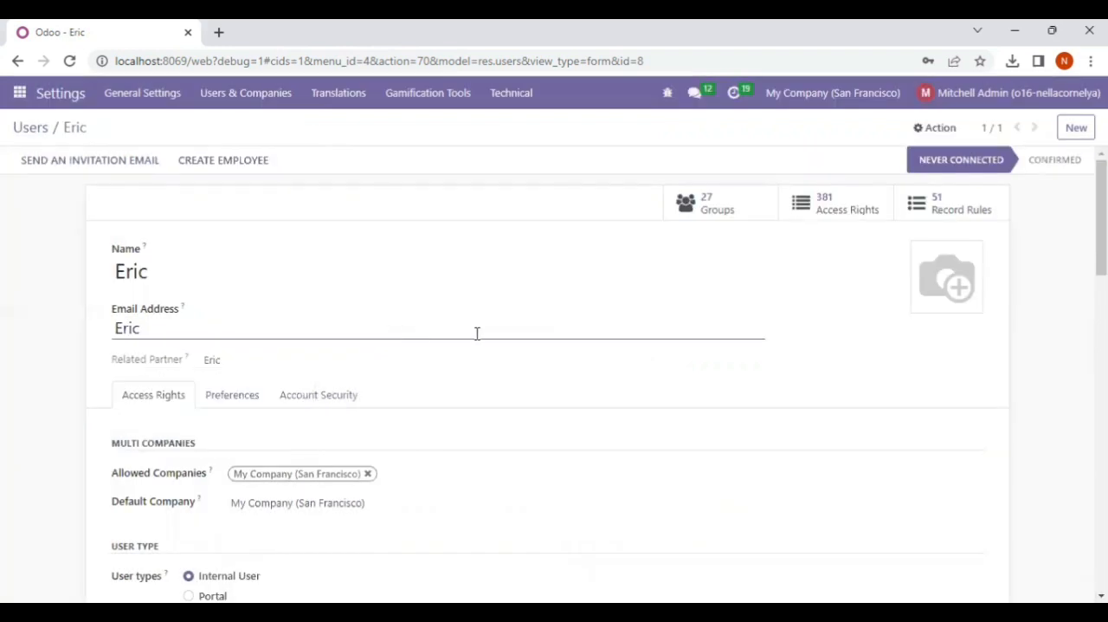
# Review the new user's saved access rights and return to the list of users
pyautogui.scroll(-8, 506, 359)
pyautogui.scroll(8, 506, 359)
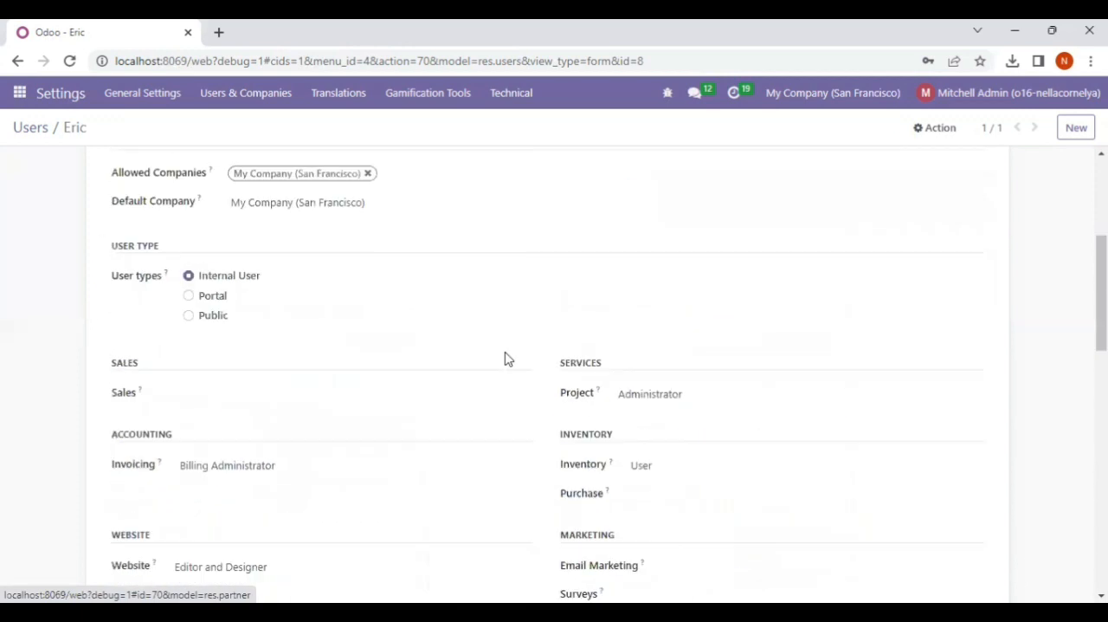
pyautogui.scroll(-2, 506, 360)
pyautogui.scroll(2, 506, 359)
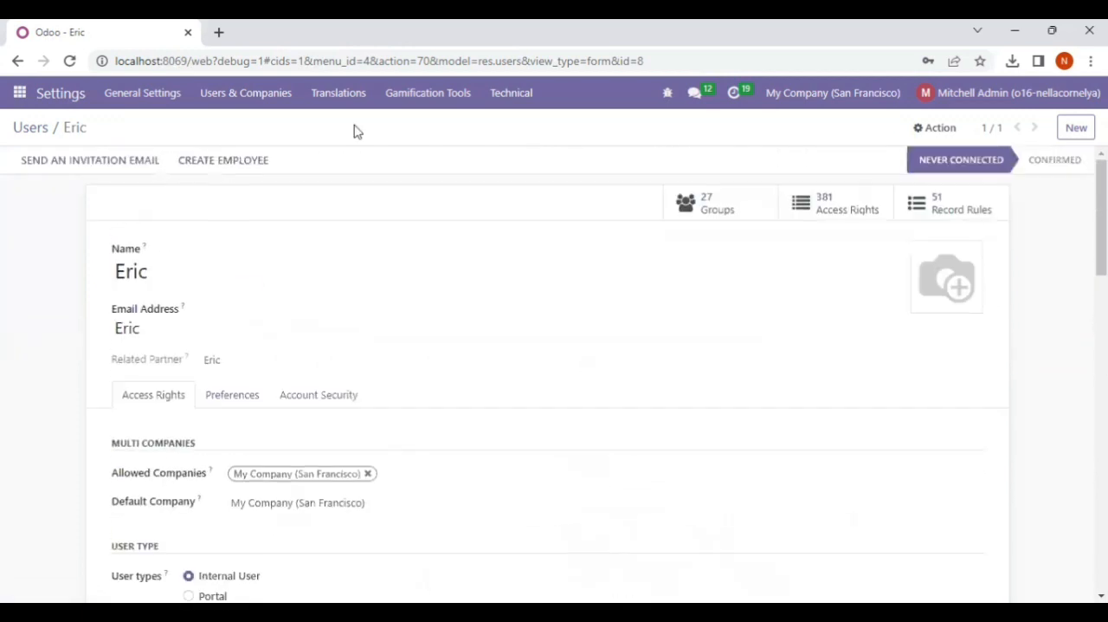
pyautogui.click(236, 94)
pyautogui.click(236, 128)
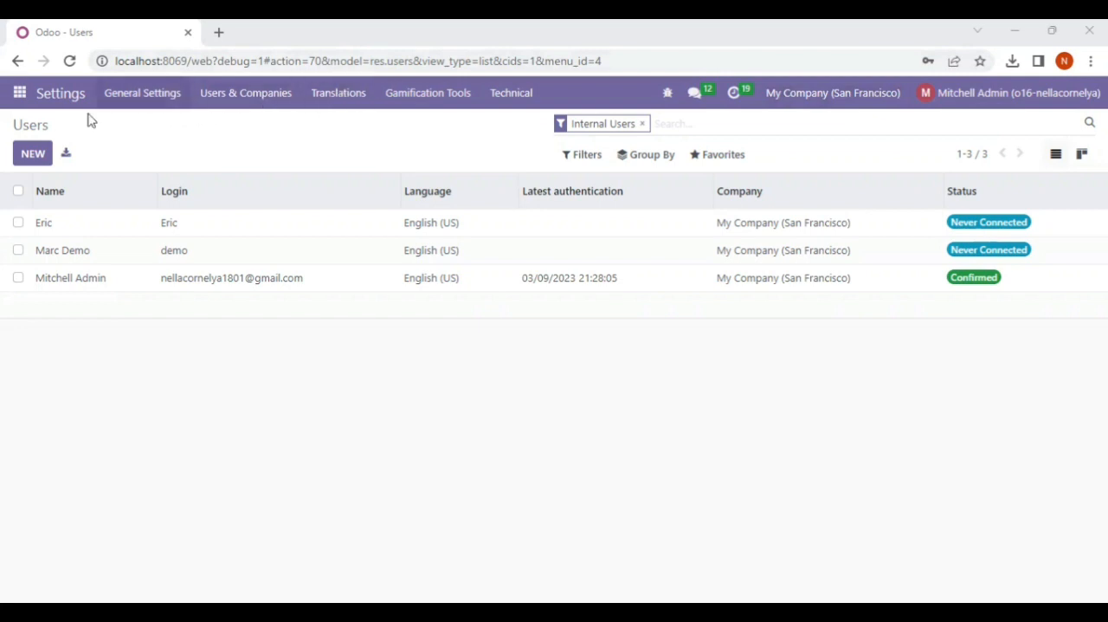
# Remove the Internal Users filter from the users list and start importing user records
pyautogui.click(643, 125)
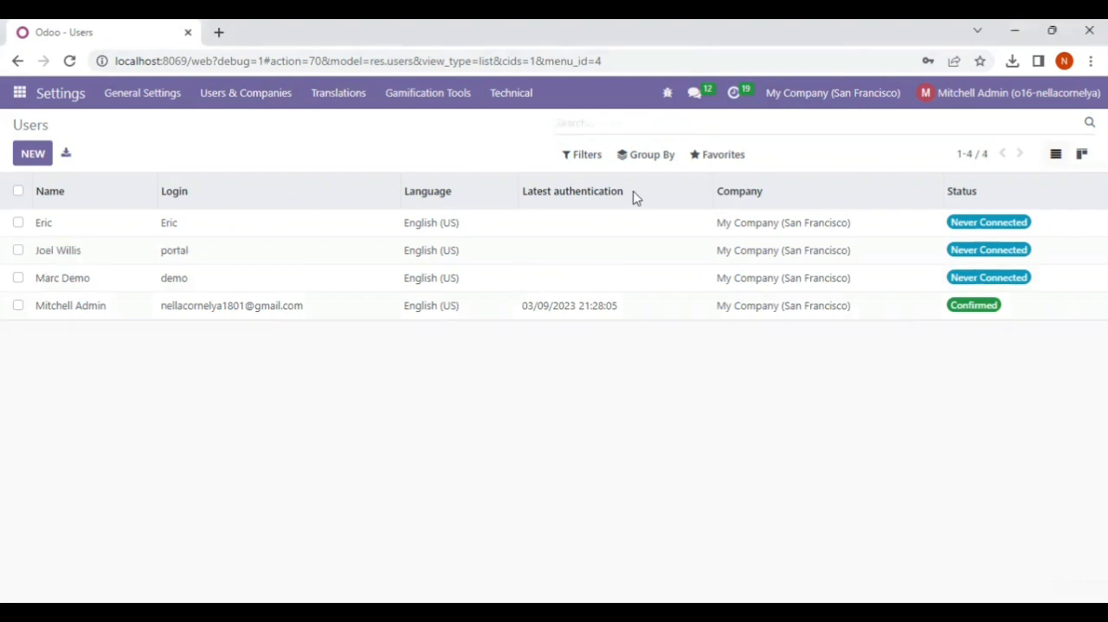
pyautogui.click(716, 164)
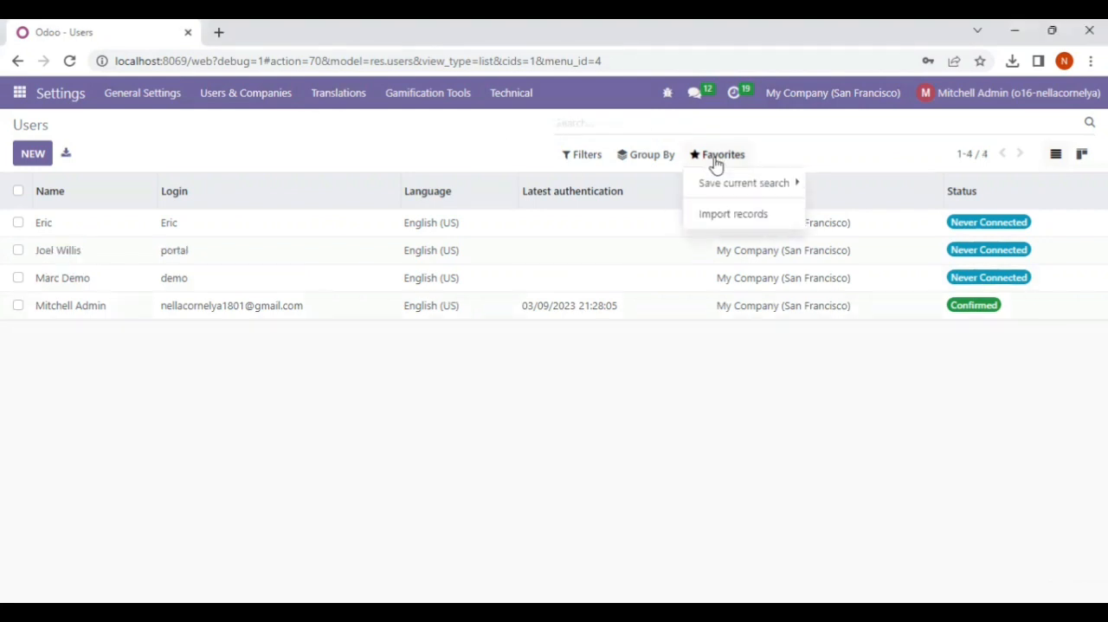
pyautogui.click(714, 215)
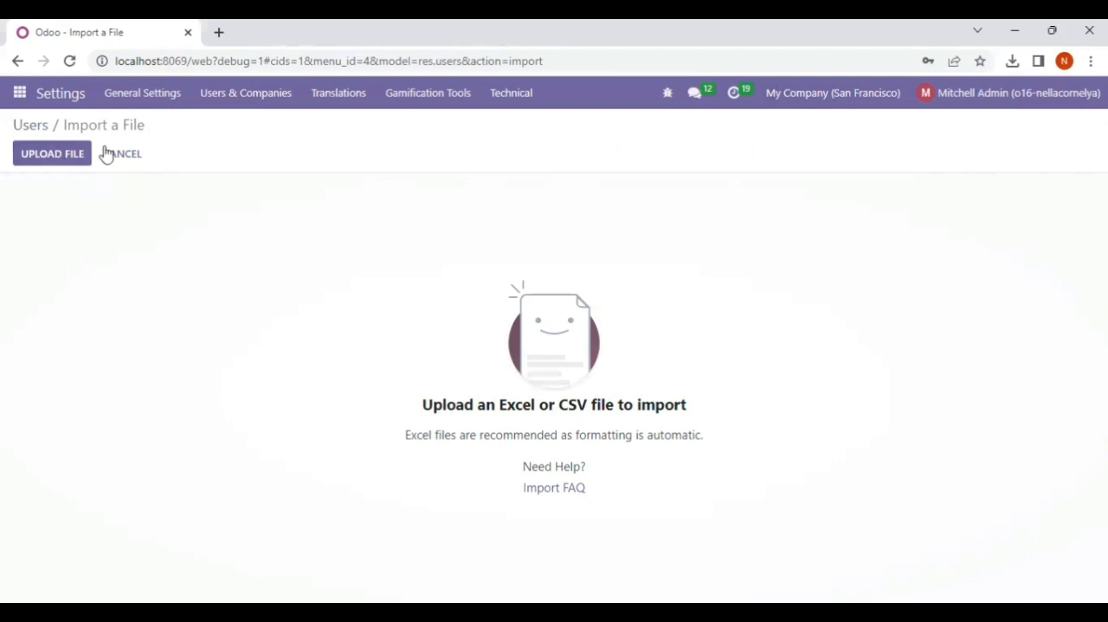
# Upload the Hak Akses Excel file from the Documents folder and import its users
pyautogui.click(45, 154)
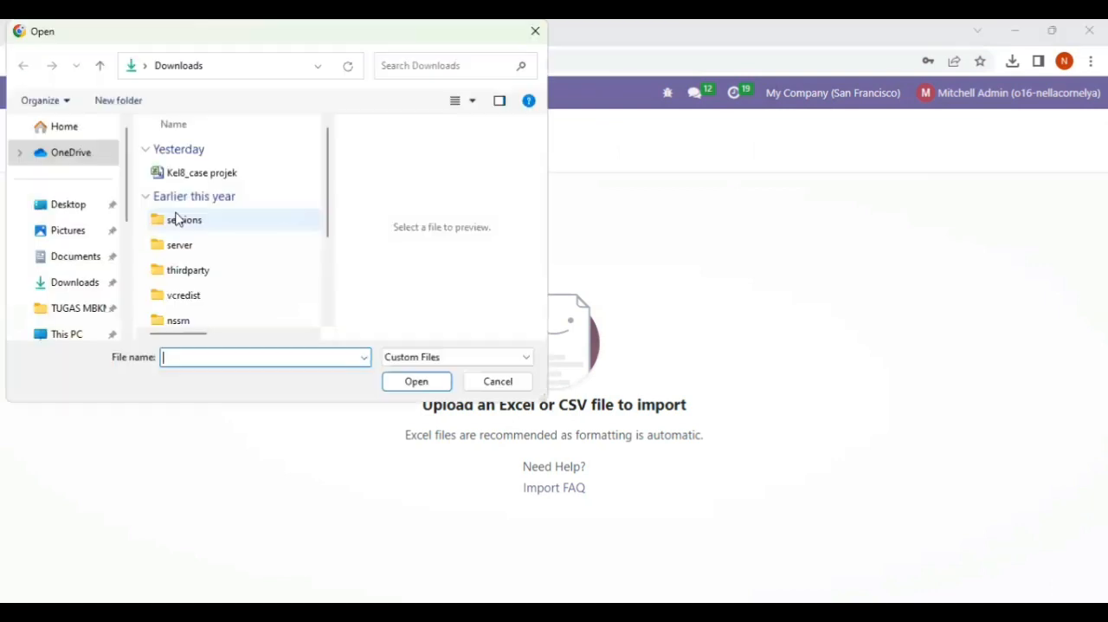
pyautogui.scroll(-5, 70, 292)
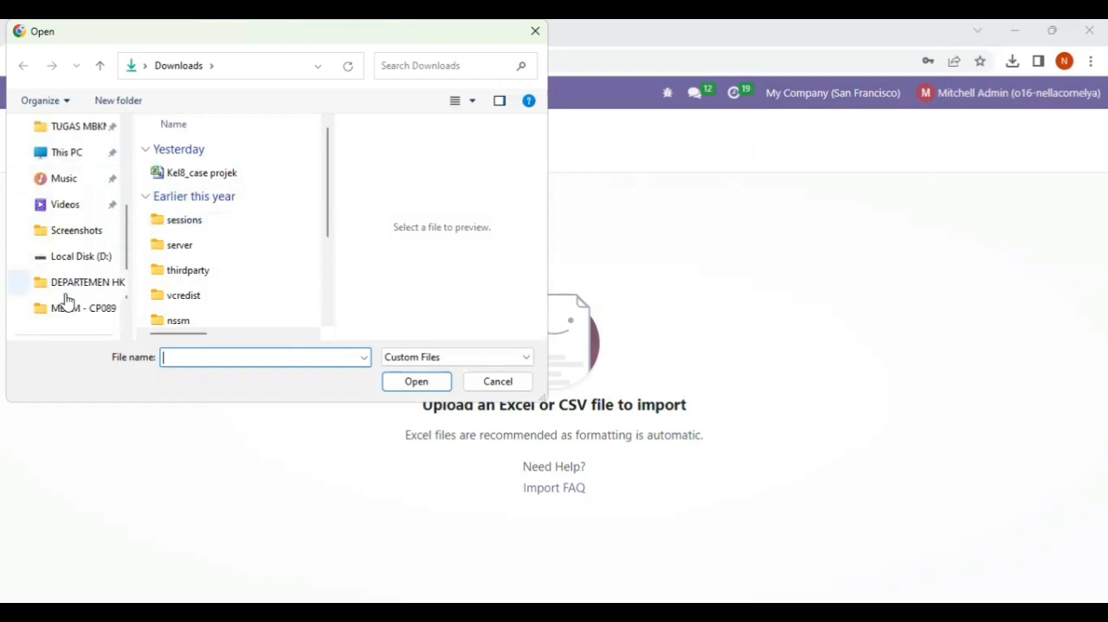
pyautogui.scroll(5, 67, 299)
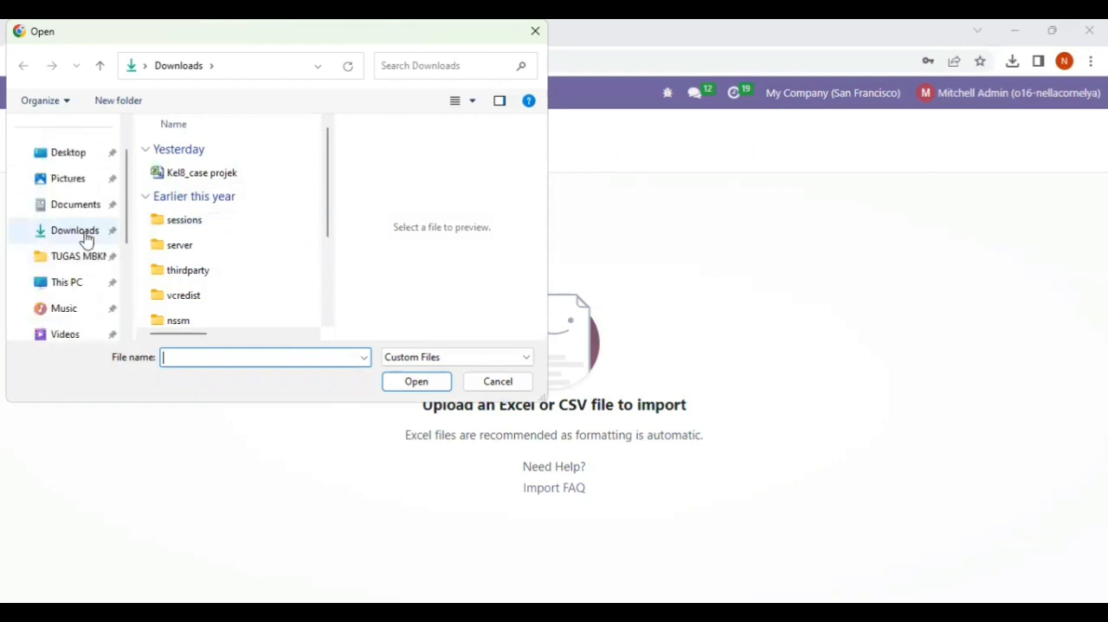
pyautogui.click(76, 208)
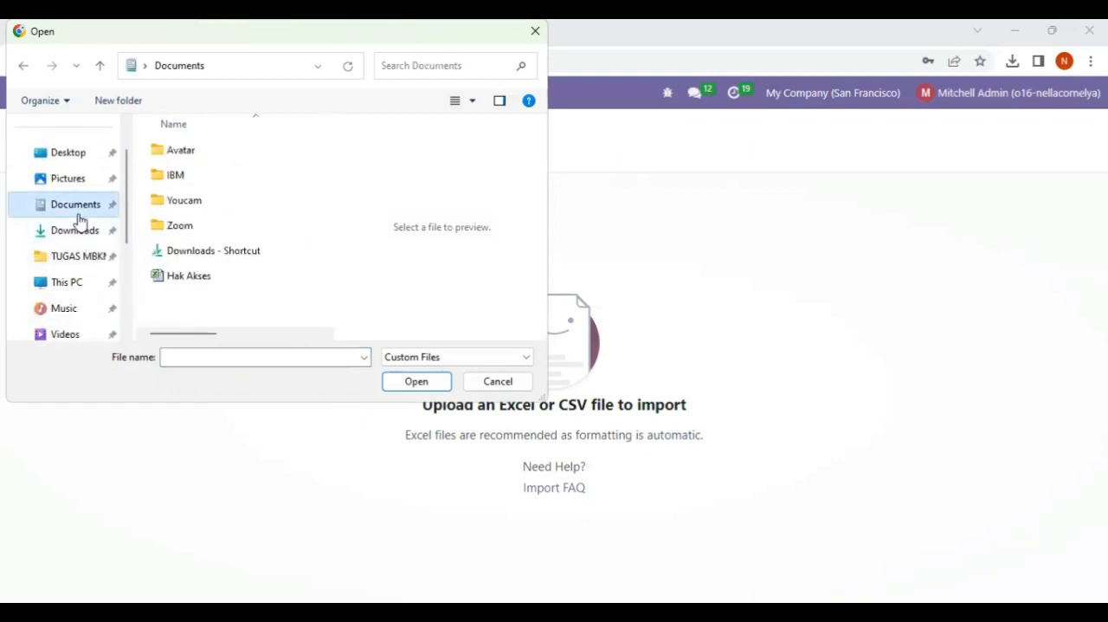
pyautogui.click(193, 282)
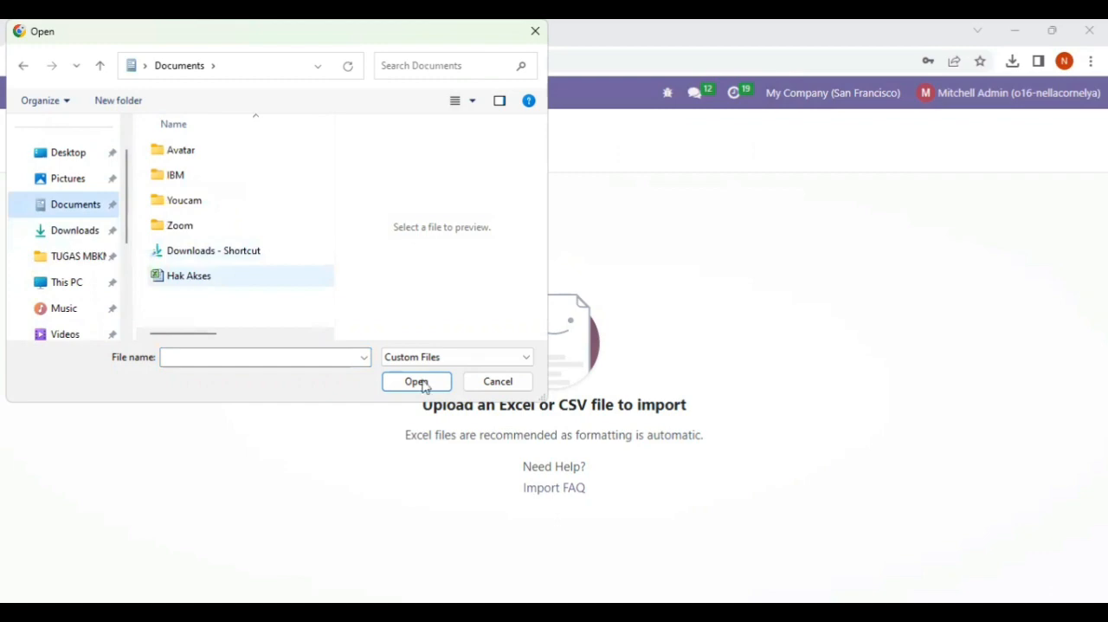
pyautogui.click(423, 383)
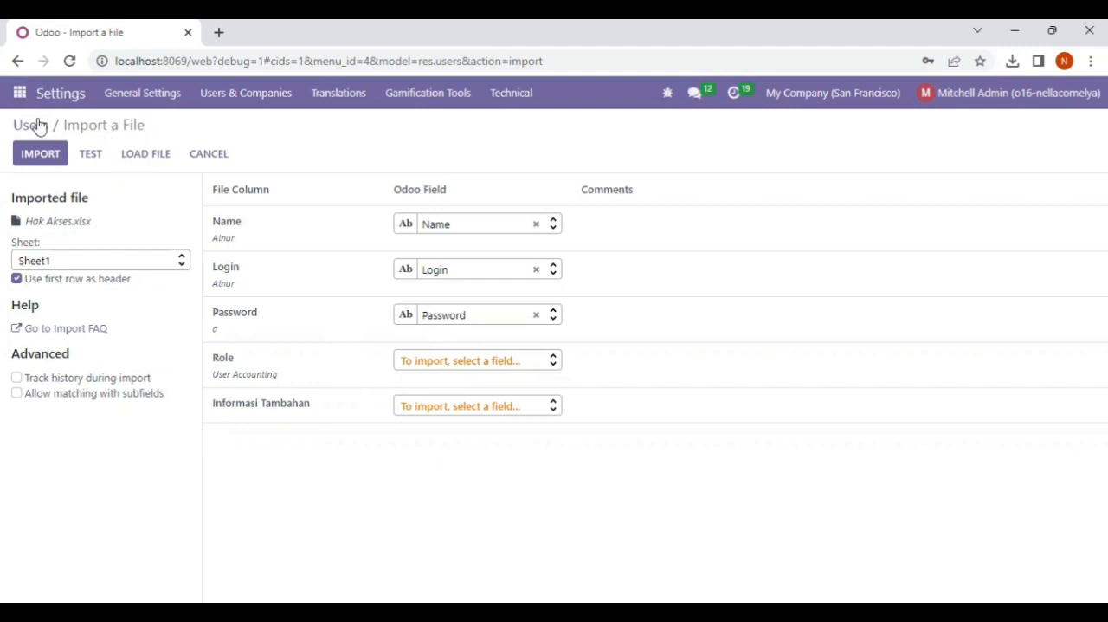
pyautogui.click(39, 157)
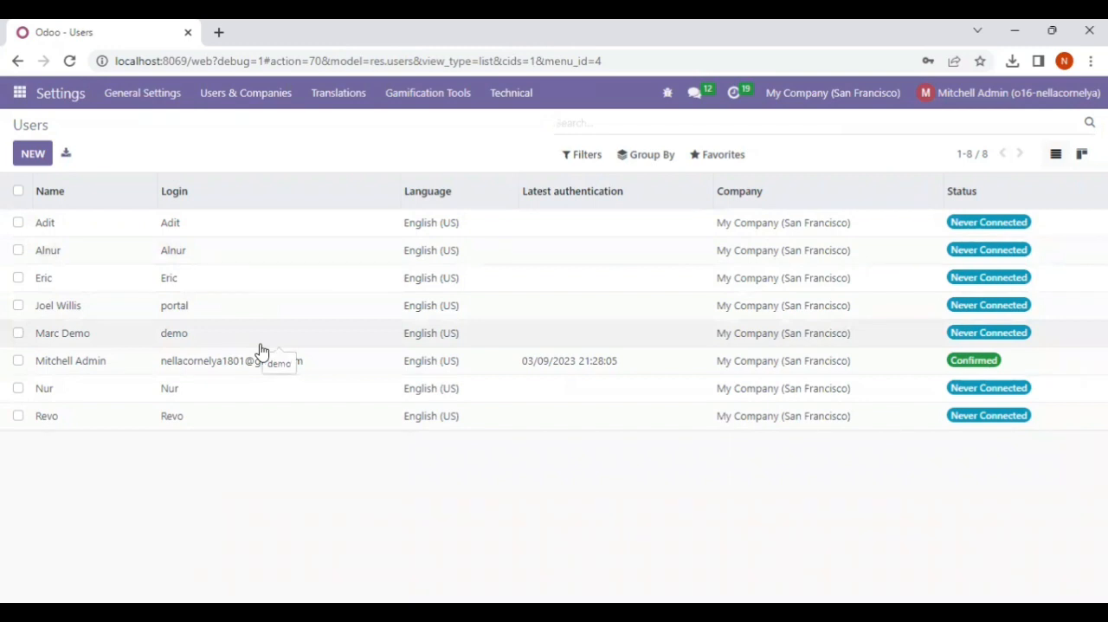
# Show the groups list without the Internal Groups filter and open the Inventory / User group
pyautogui.click(232, 94)
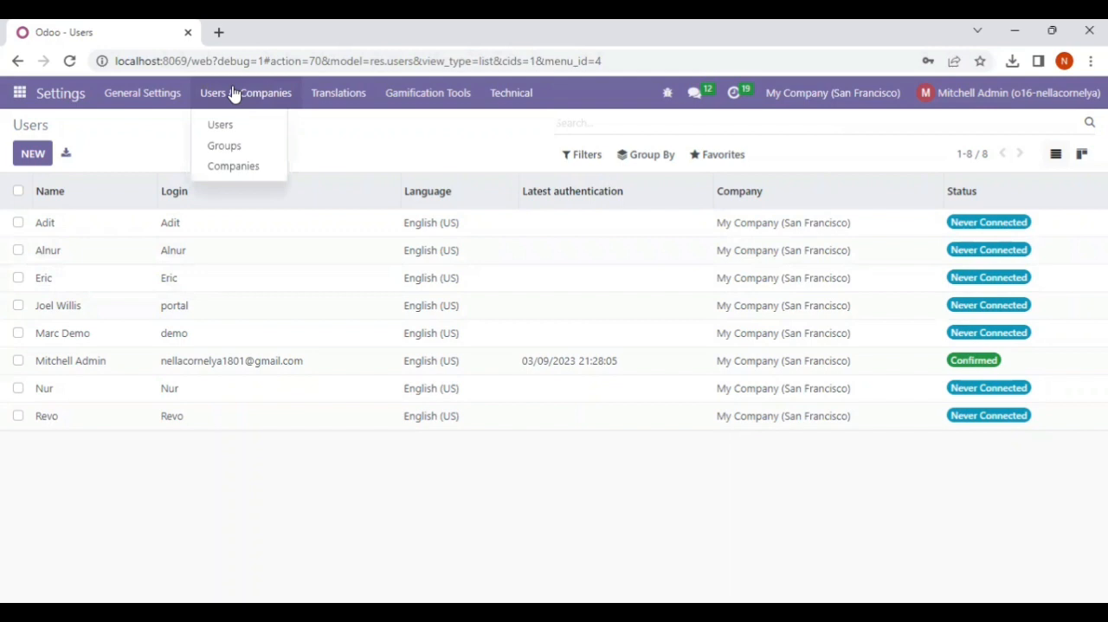
pyautogui.click(241, 152)
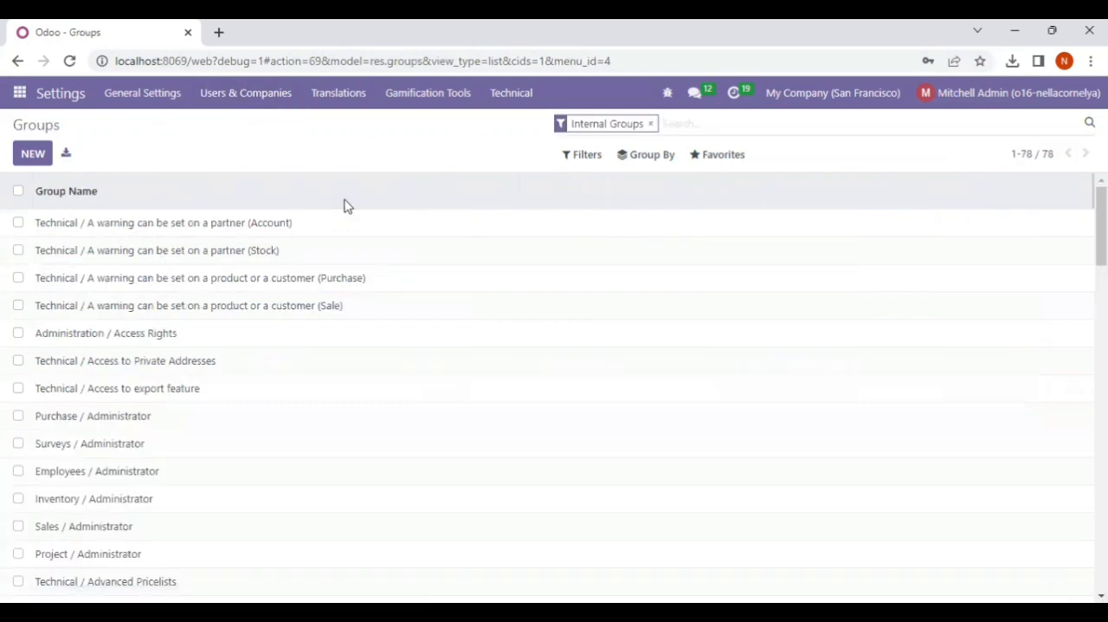
pyautogui.click(651, 126)
pyautogui.scroll(-15, 200, 346)
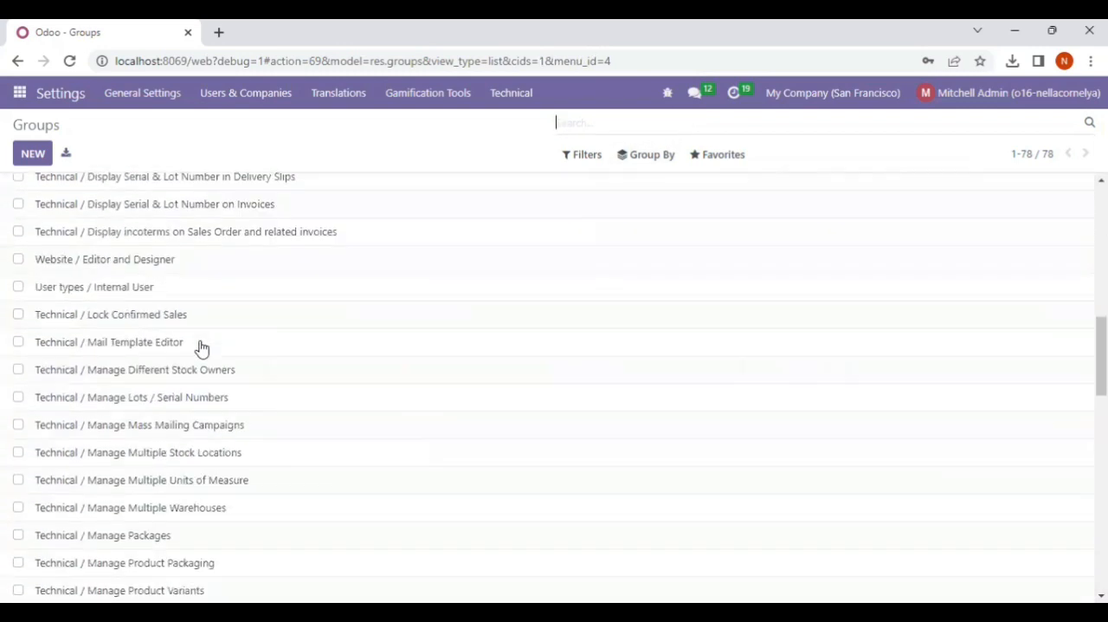
pyautogui.scroll(-3, 200, 346)
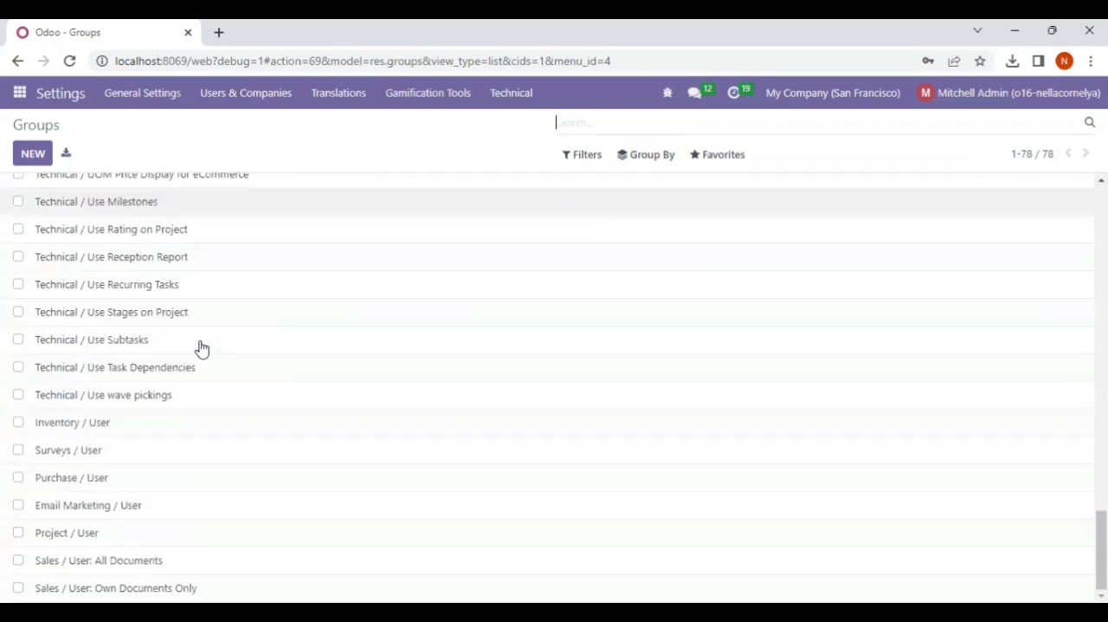
pyautogui.doubleClick(70, 426)
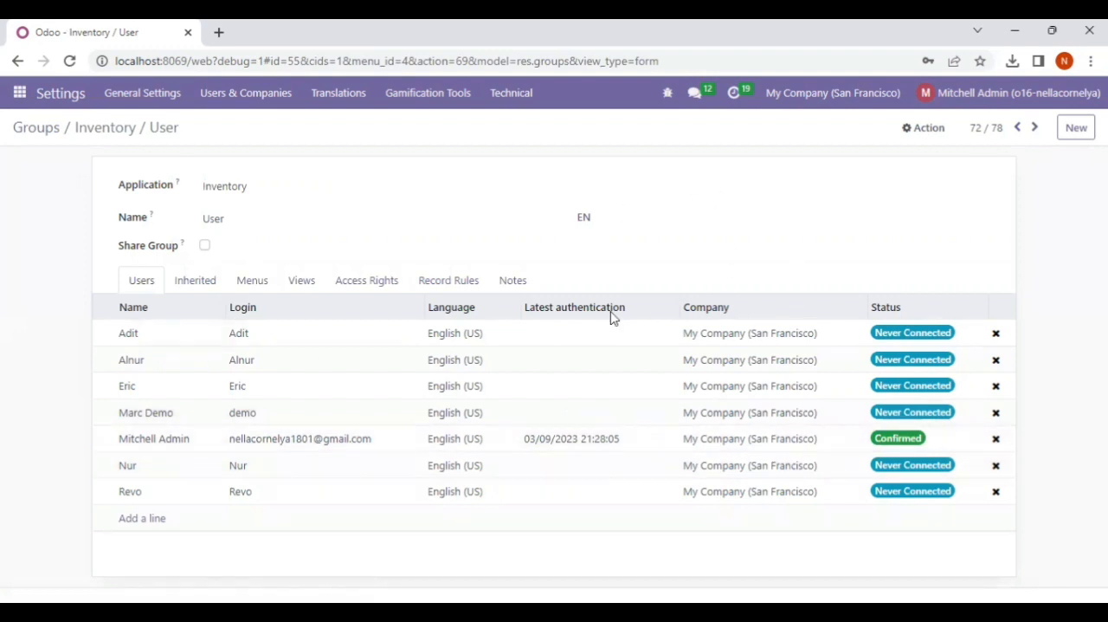
# Examine the Inventory / User group's members and its read, write, create and delete access rights per model
pyautogui.moveTo(597, 322)
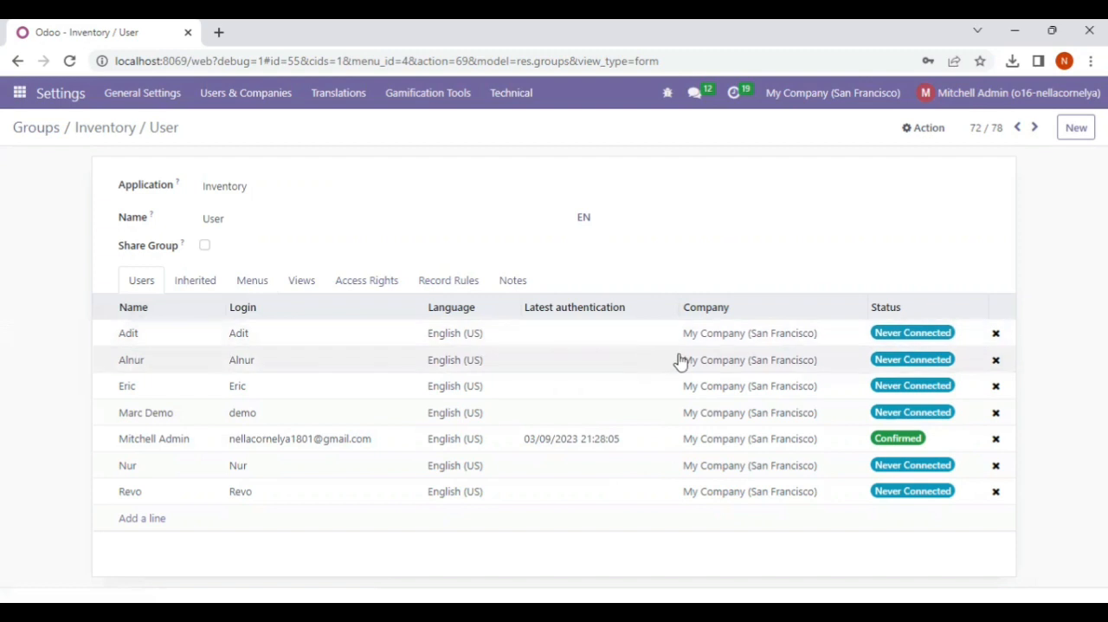
pyautogui.click(366, 284)
pyautogui.scroll(-5, 453, 388)
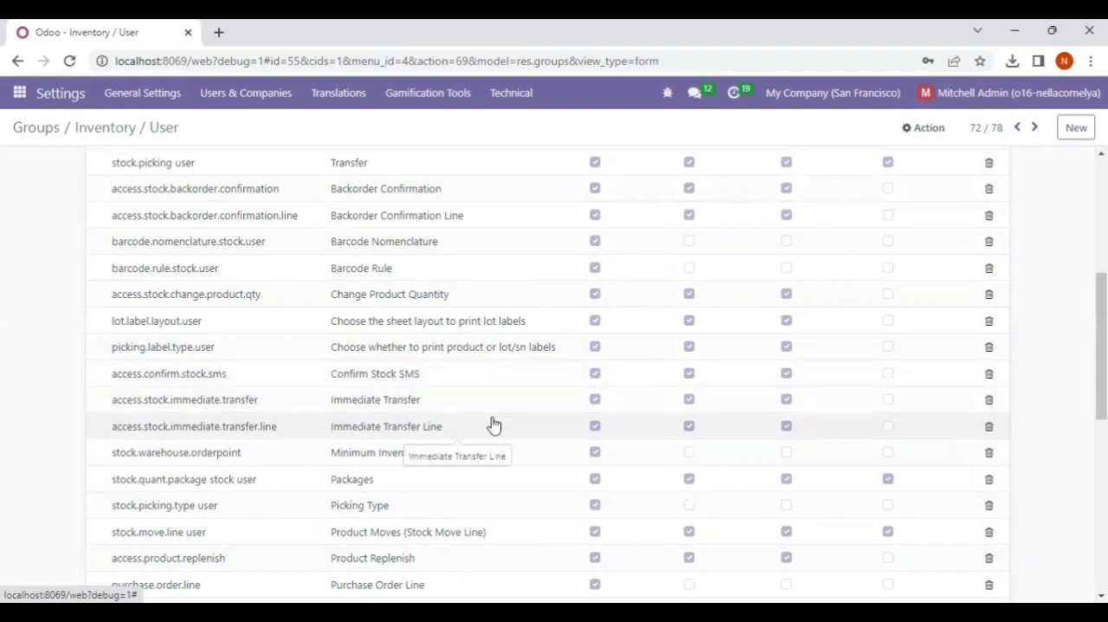
pyautogui.scroll(5, 544, 364)
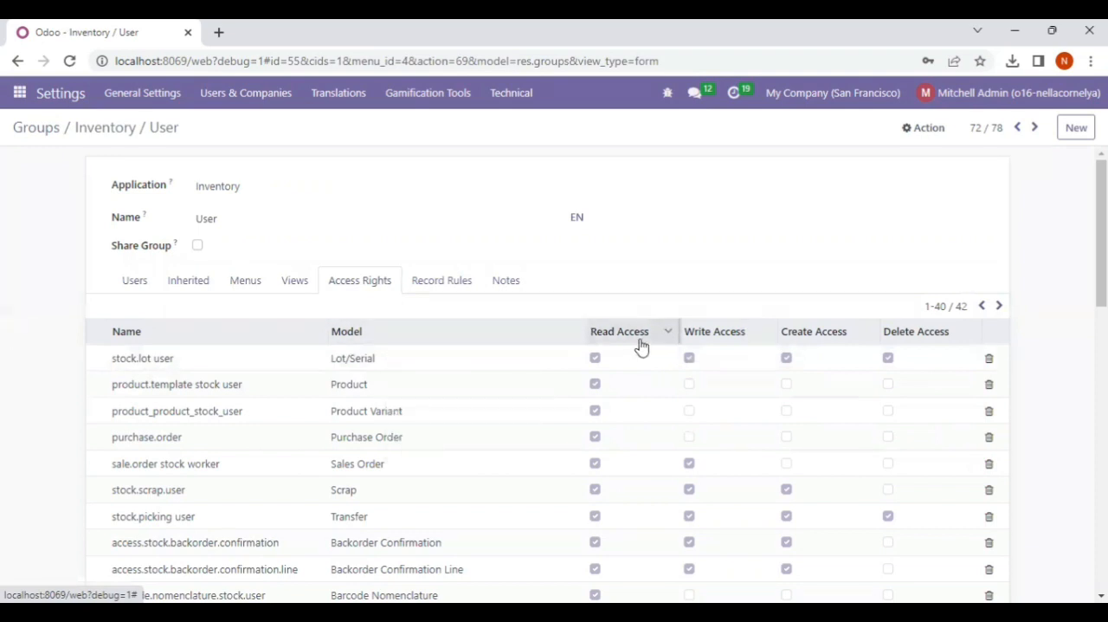
pyautogui.scroll(-3, 638, 346)
pyautogui.scroll(3, 639, 347)
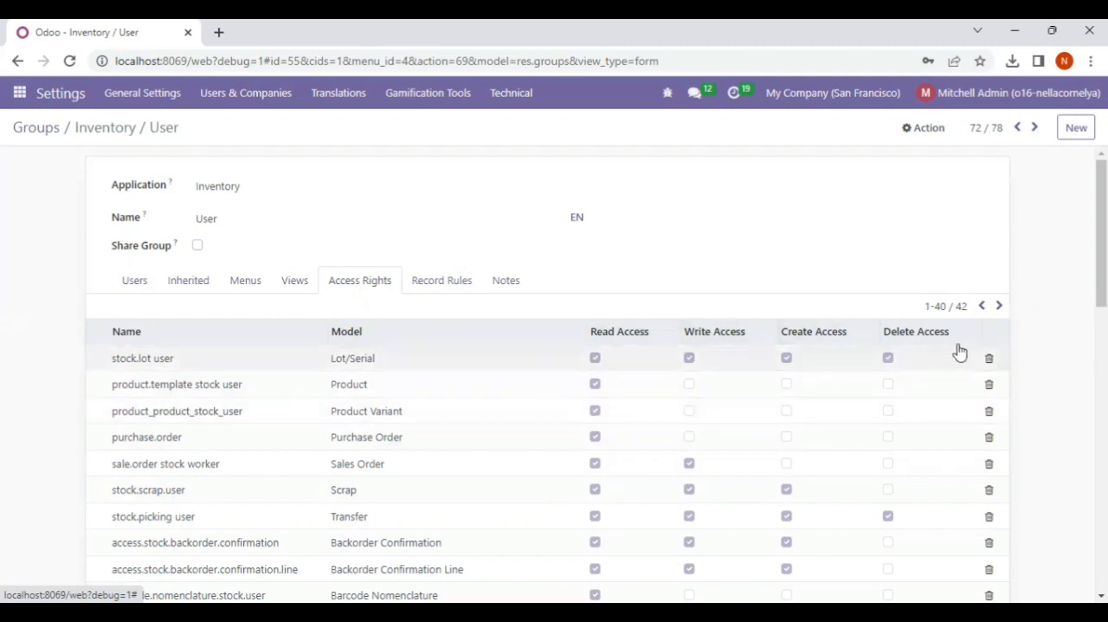
pyautogui.scroll(-3, 696, 436)
pyautogui.scroll(-5, 696, 436)
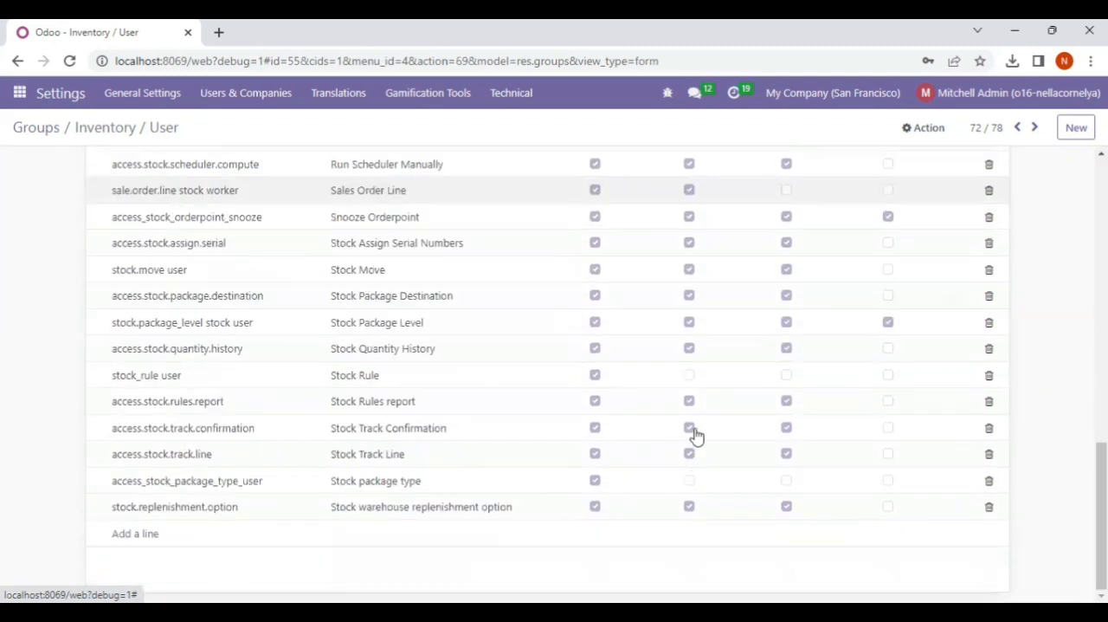
pyautogui.scroll(8, 696, 435)
pyautogui.scroll(-8, 697, 435)
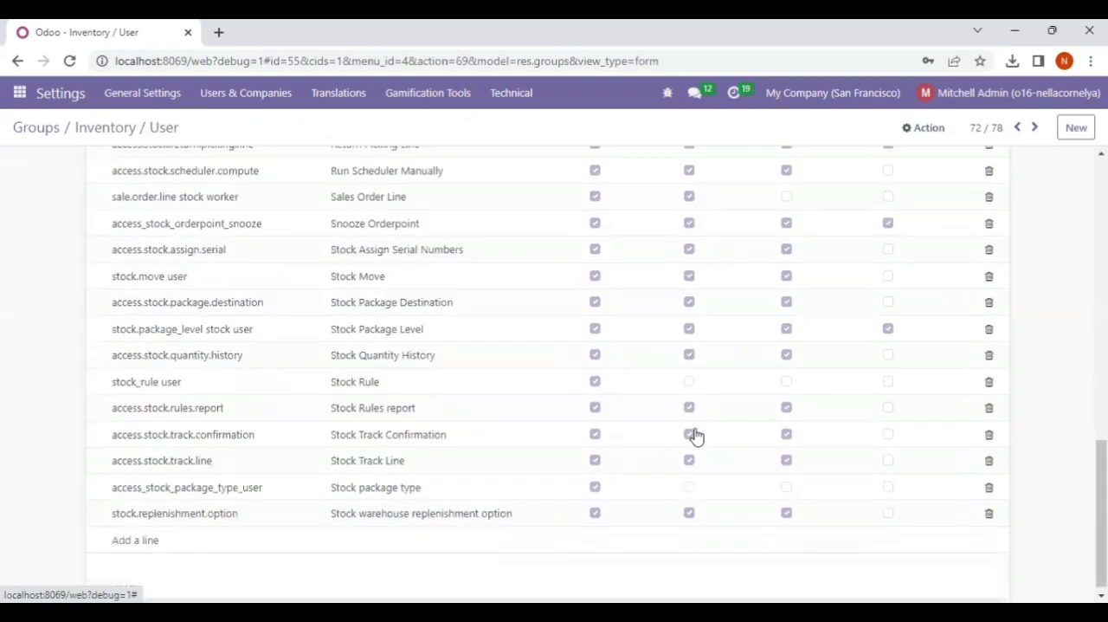
pyautogui.scroll(8, 697, 435)
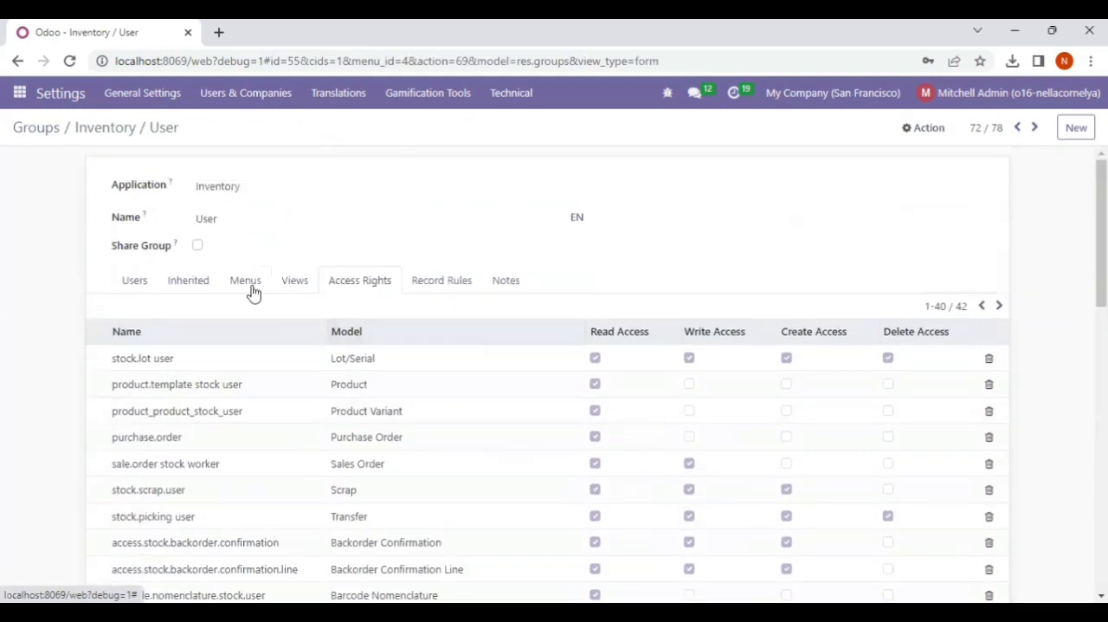
pyautogui.click(134, 281)
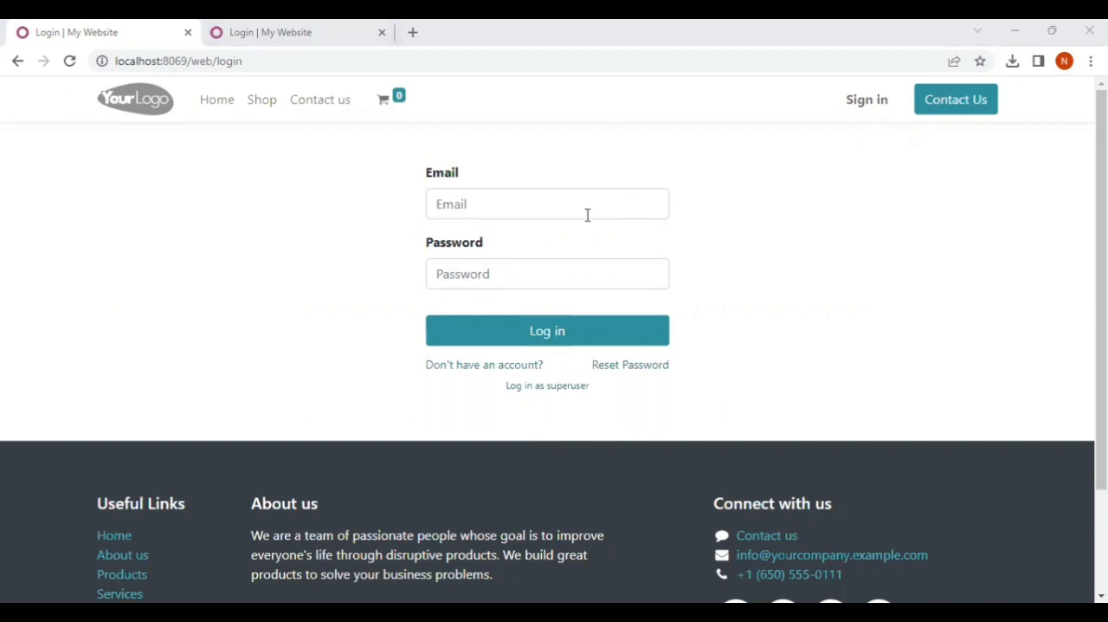
# Log in as the manually created inventory user, entering the user's login and account password
pyautogui.click(559, 216)
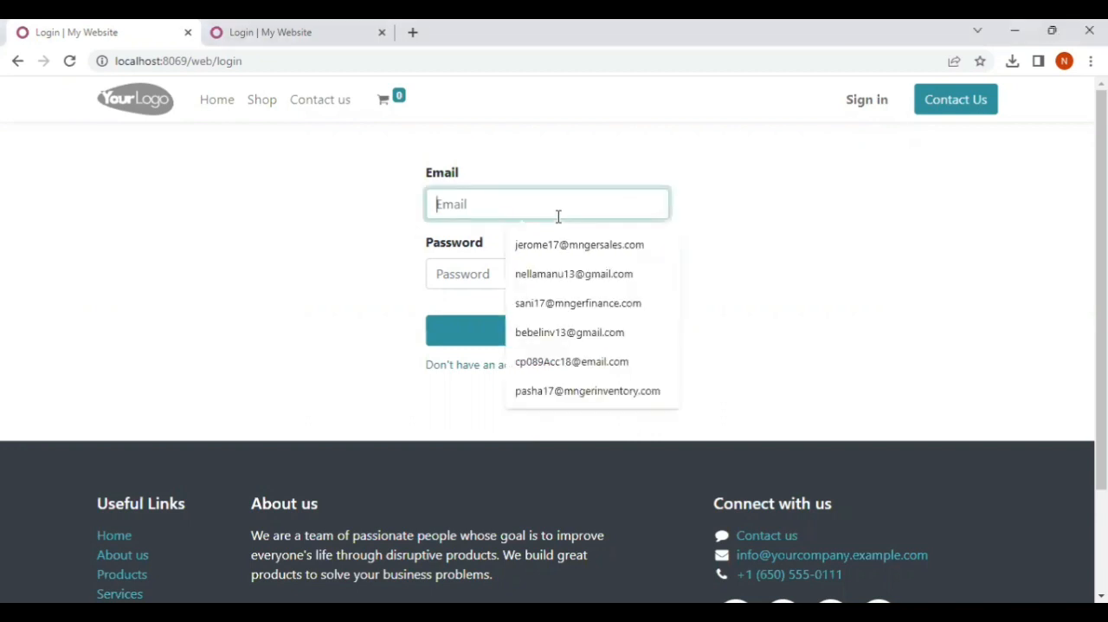
pyautogui.write('Eric')
pyautogui.click(518, 276)
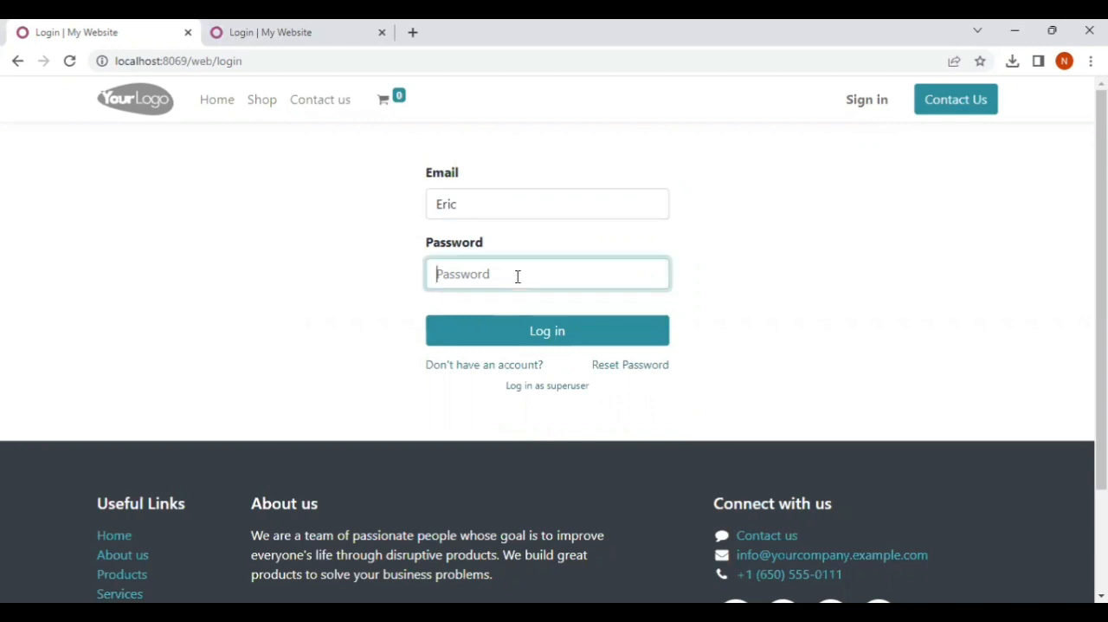
pyautogui.write('a')
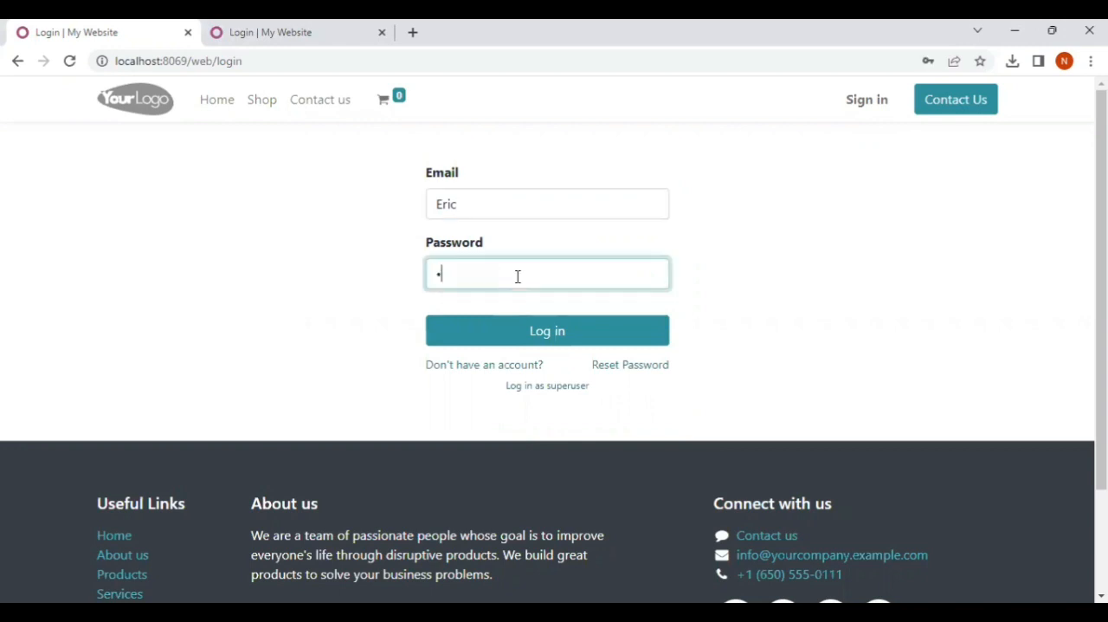
pyautogui.click(532, 332)
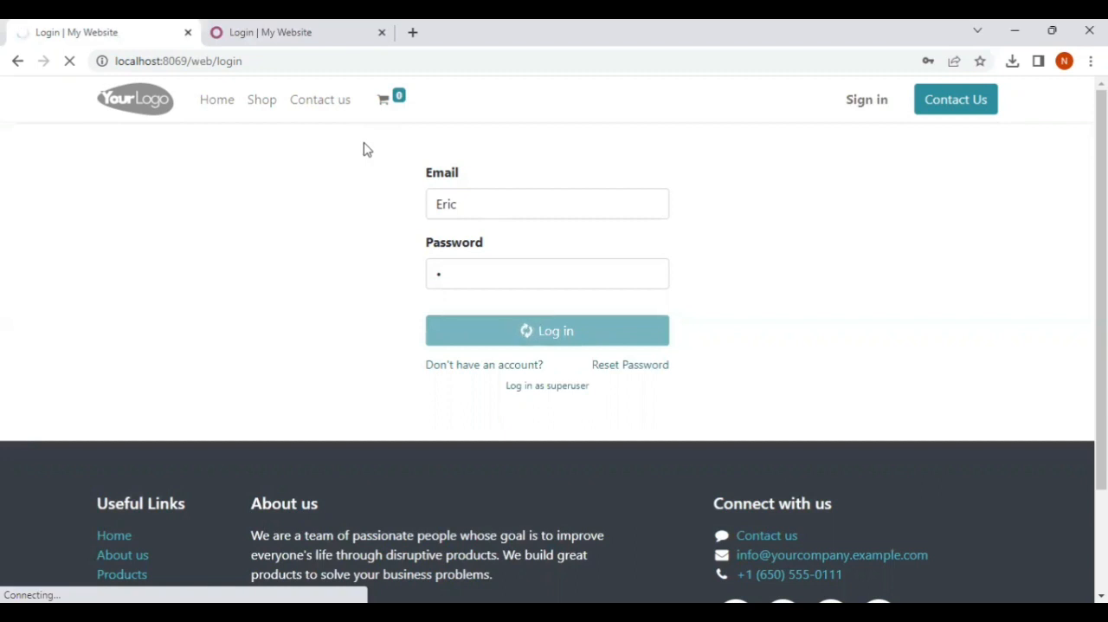
# In the second browser tab, try to log in as an imported user with that user's login and account password
pyautogui.click(227, 32)
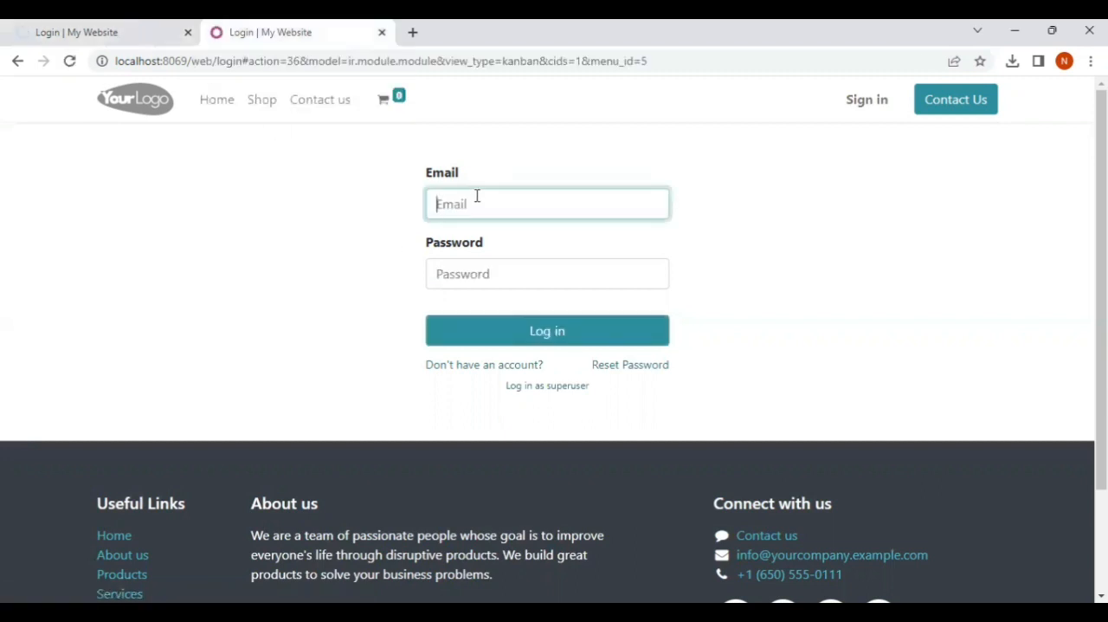
pyautogui.write('Adit')
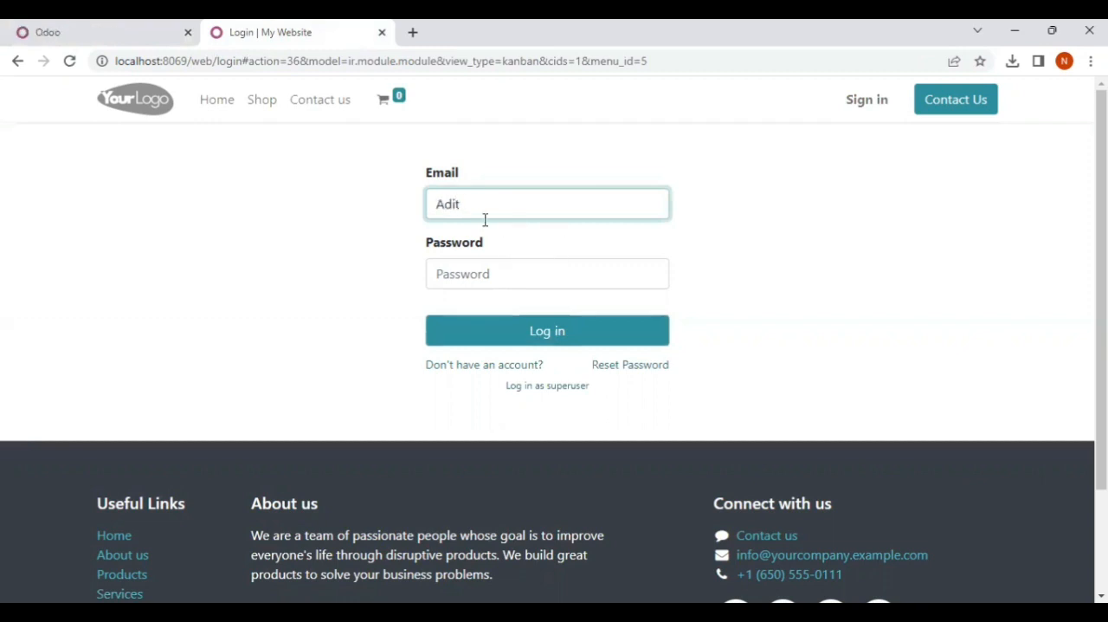
pyautogui.click(478, 272)
pyautogui.write('a')
pyautogui.click(549, 346)
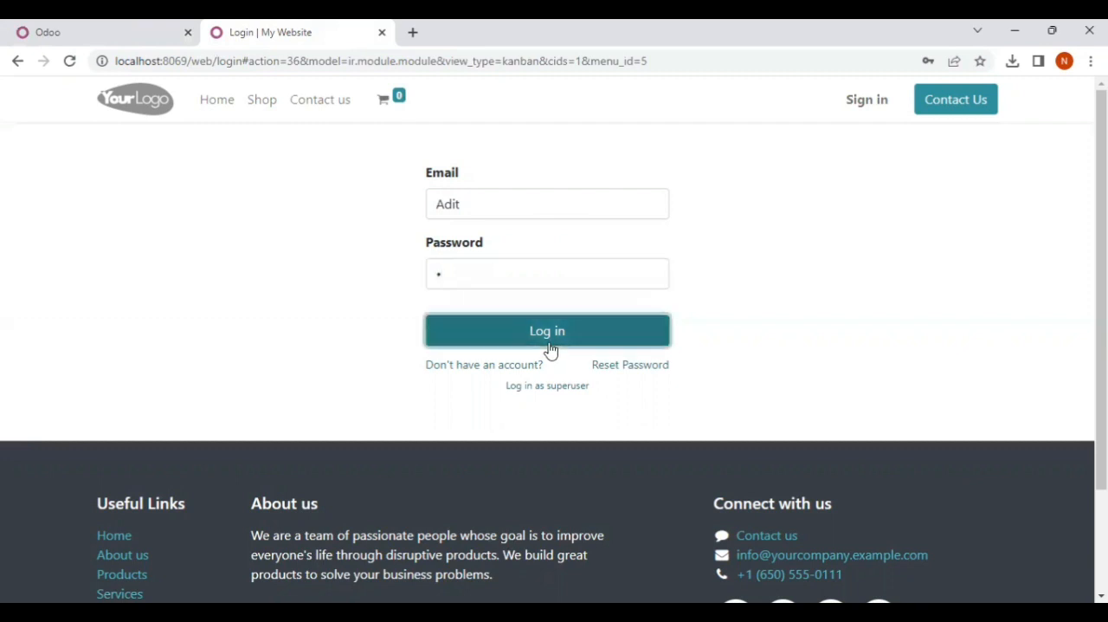
# Check the login outcome of both users by comparing the two browser tabs
pyautogui.click(128, 35)
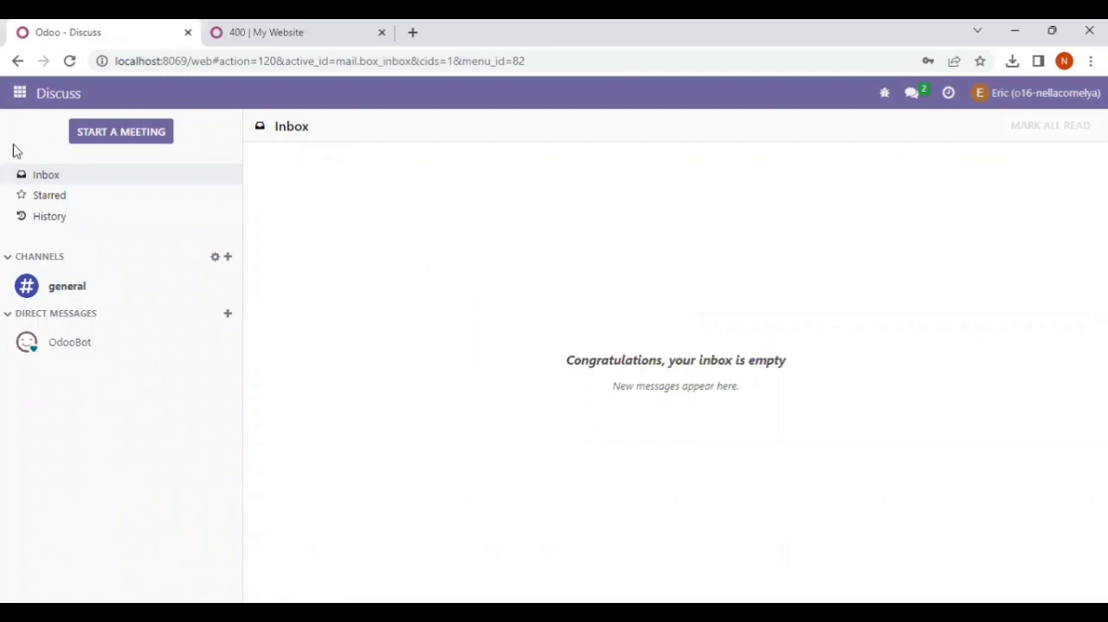
pyautogui.click(221, 32)
pyautogui.click(77, 32)
pyautogui.click(230, 33)
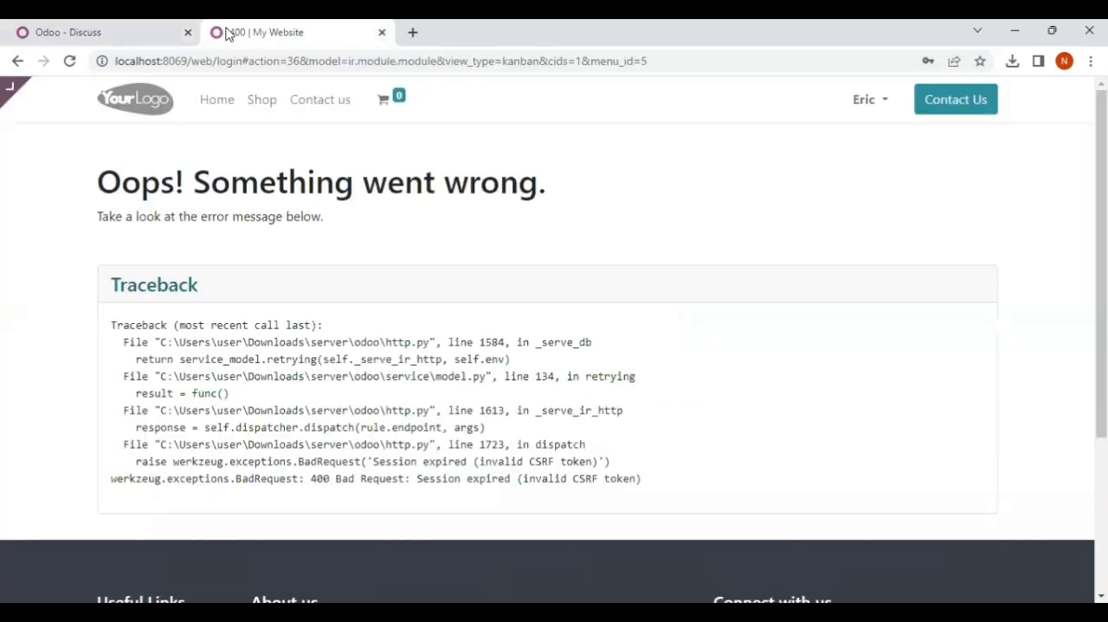
pyautogui.scroll(3, 345, 332)
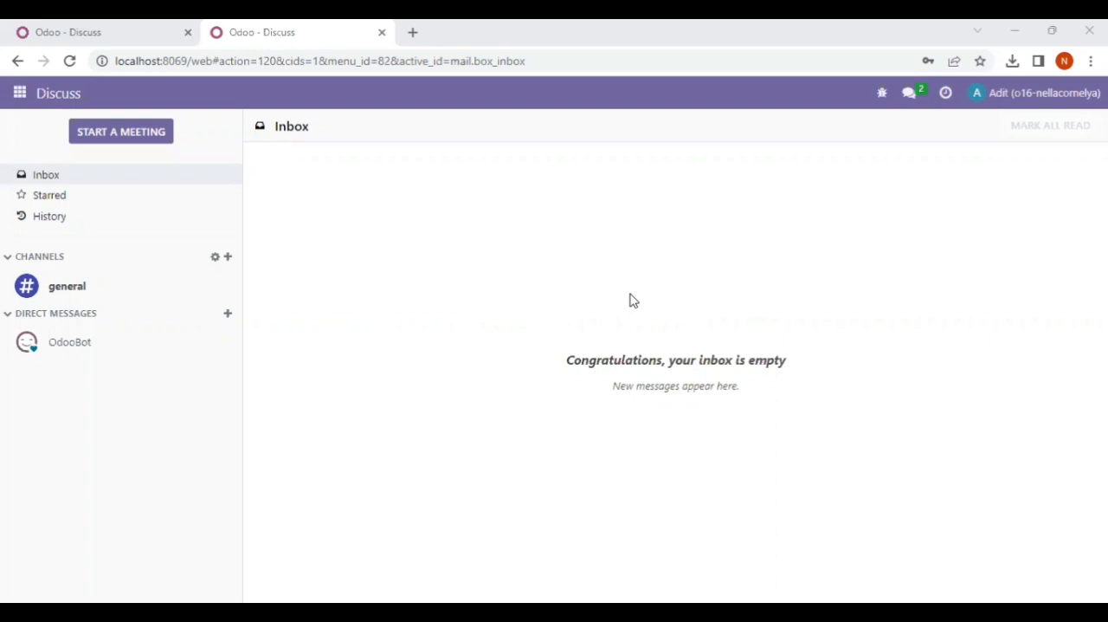
# Compare the two users' sessions and open the Inventory overview in the manually created user's session
pyautogui.click(81, 37)
pyautogui.click(317, 32)
pyautogui.click(73, 32)
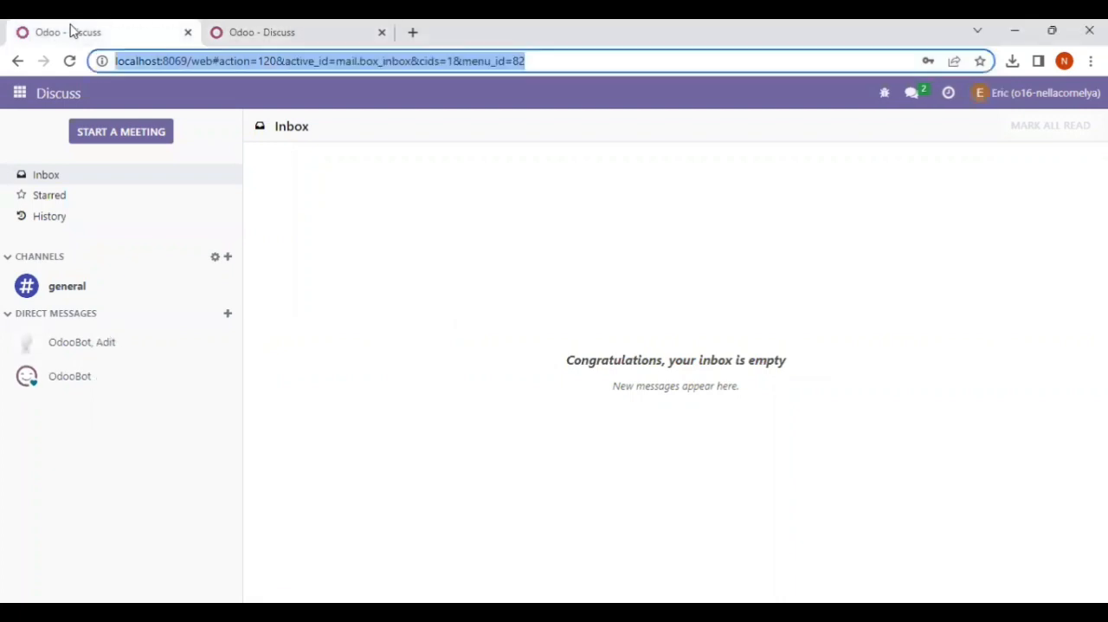
pyautogui.click(17, 97)
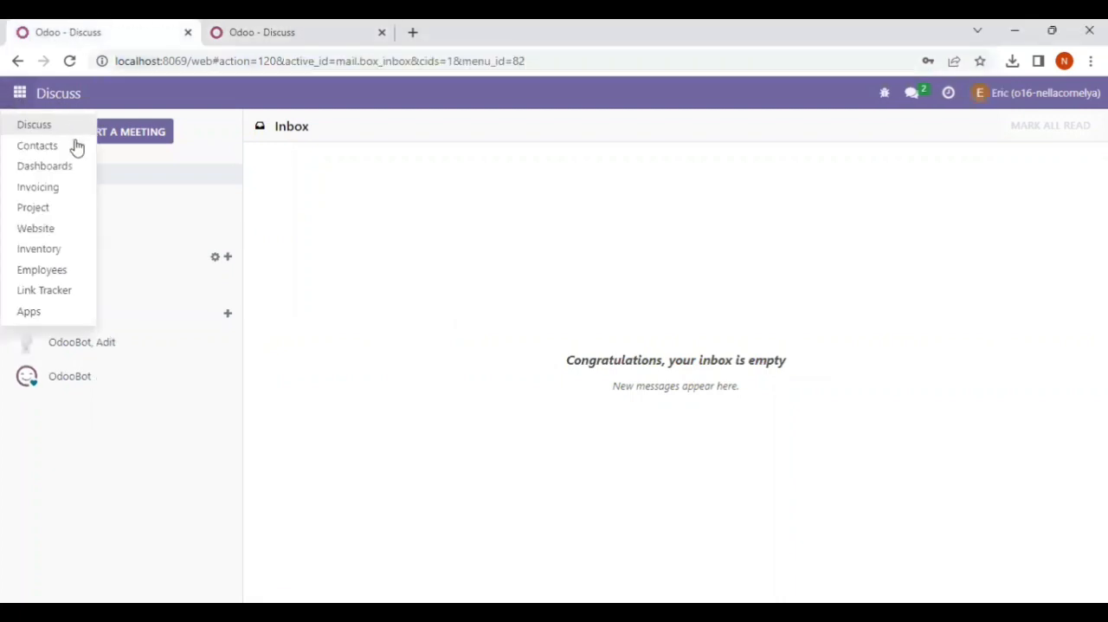
pyautogui.click(38, 251)
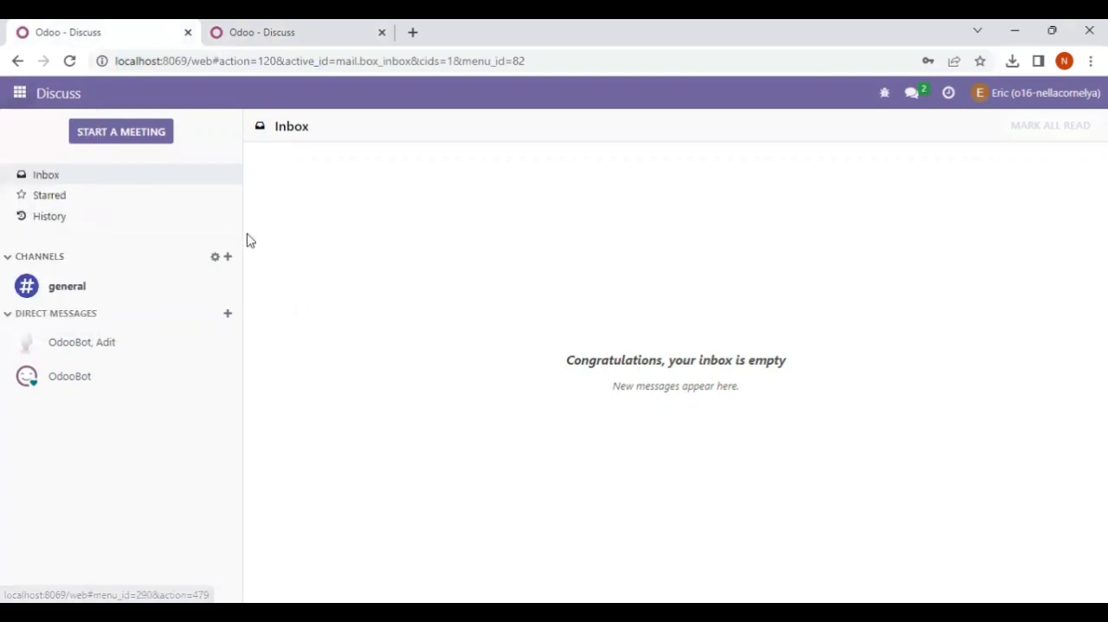
# Open the Inventory overview in the imported user's session in the second browser tab
pyautogui.click(291, 23)
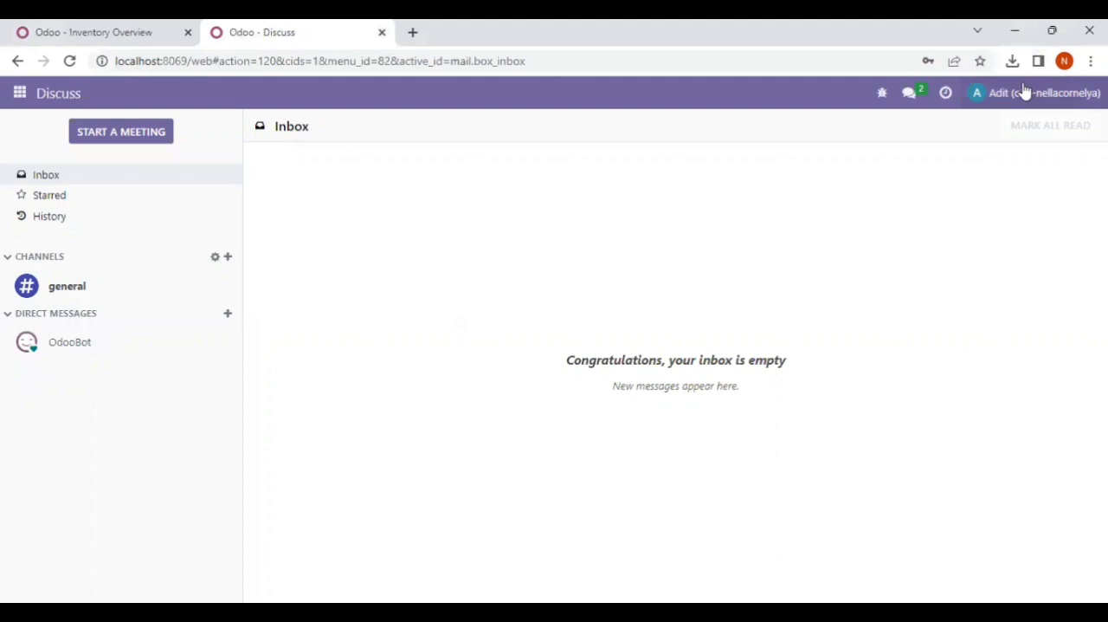
pyautogui.click(21, 94)
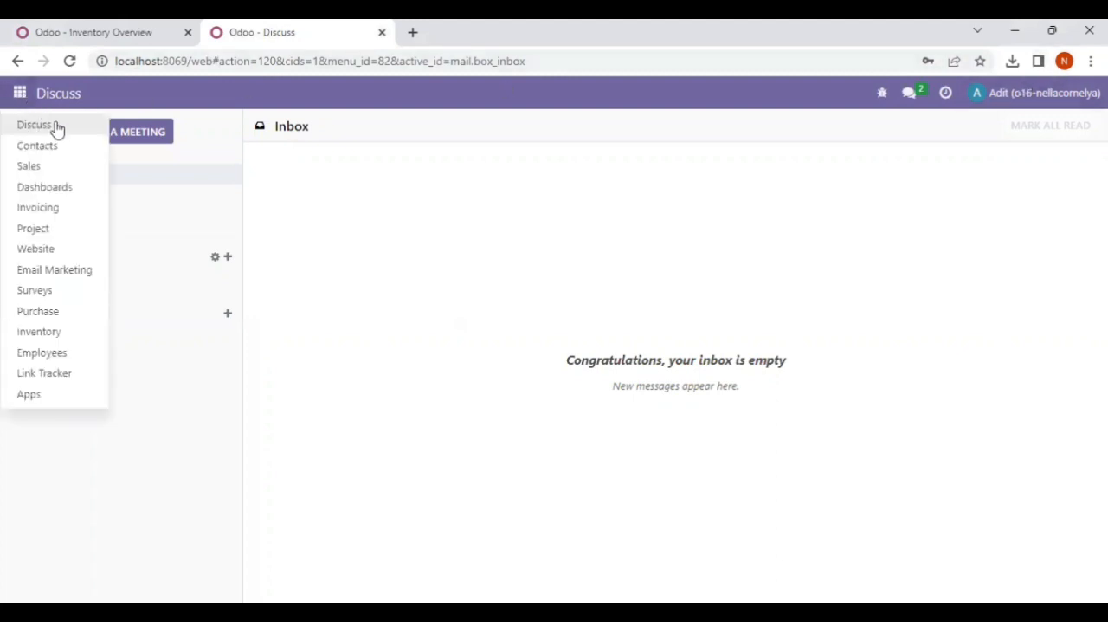
pyautogui.click(36, 335)
# Compare the lists of apps available to the manually created user and the imported user, then return to the manually created user's Inventory overview
pyautogui.click(89, 31)
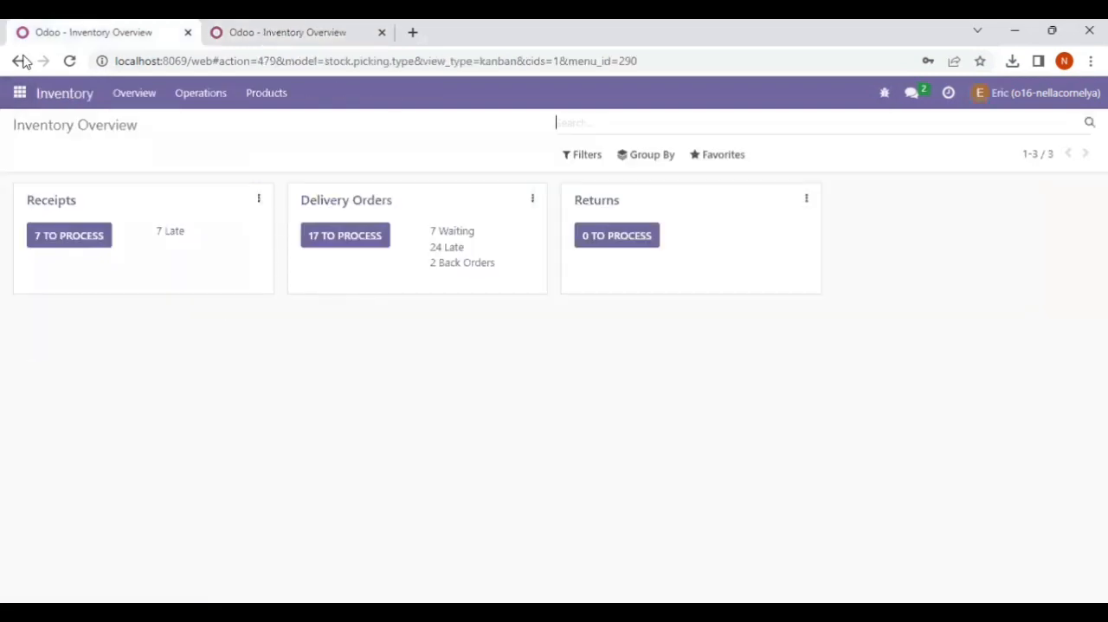
pyautogui.click(23, 95)
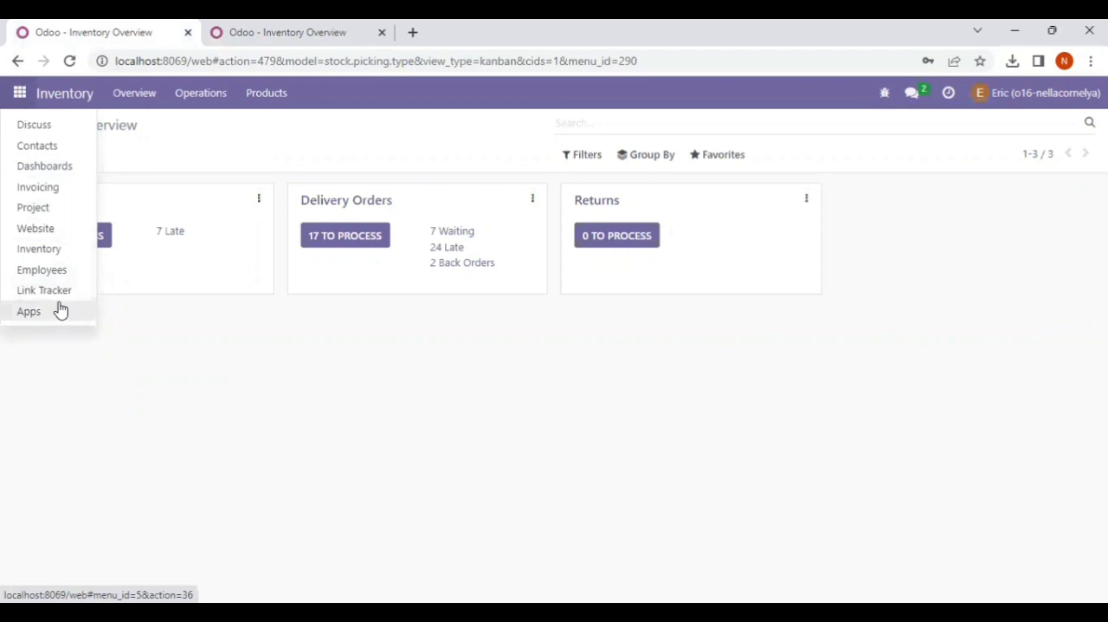
pyautogui.click(265, 26)
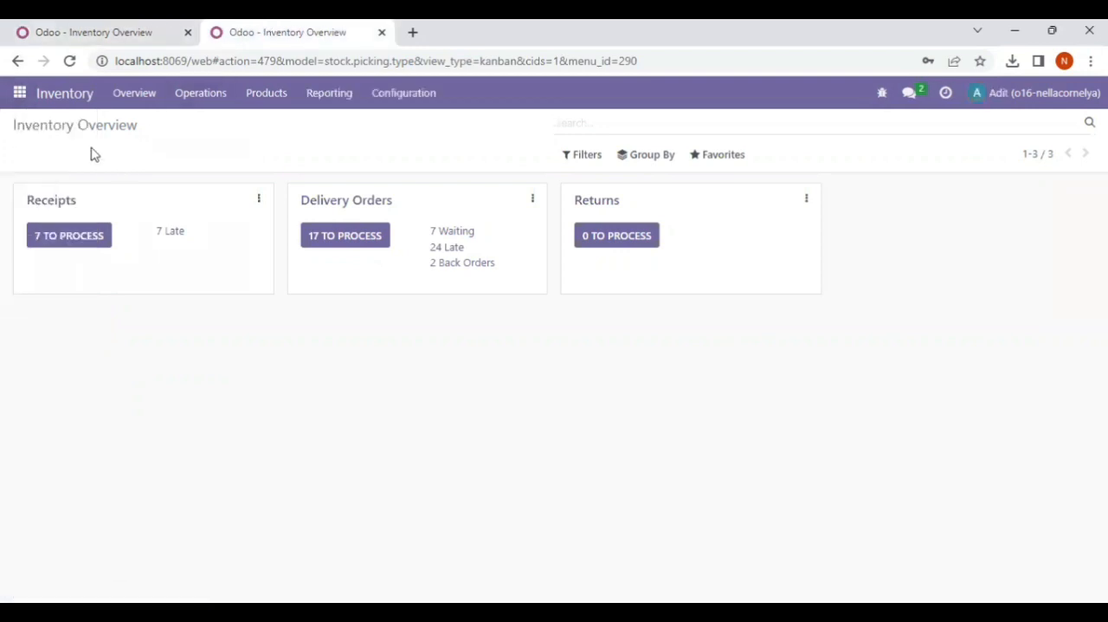
pyautogui.click(21, 95)
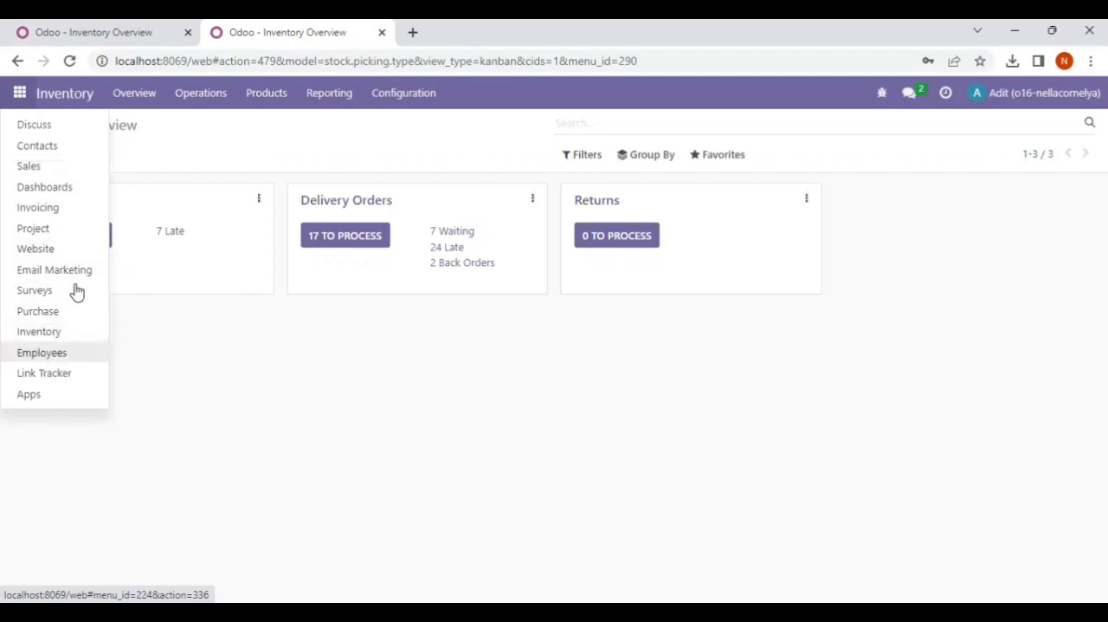
pyautogui.click(85, 29)
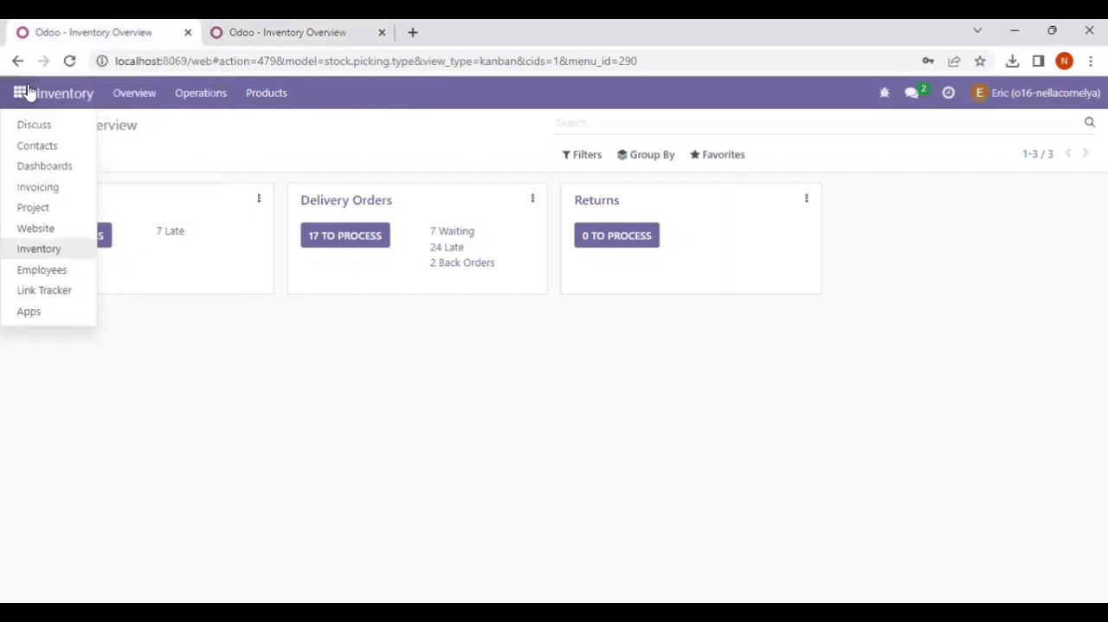
pyautogui.click(38, 250)
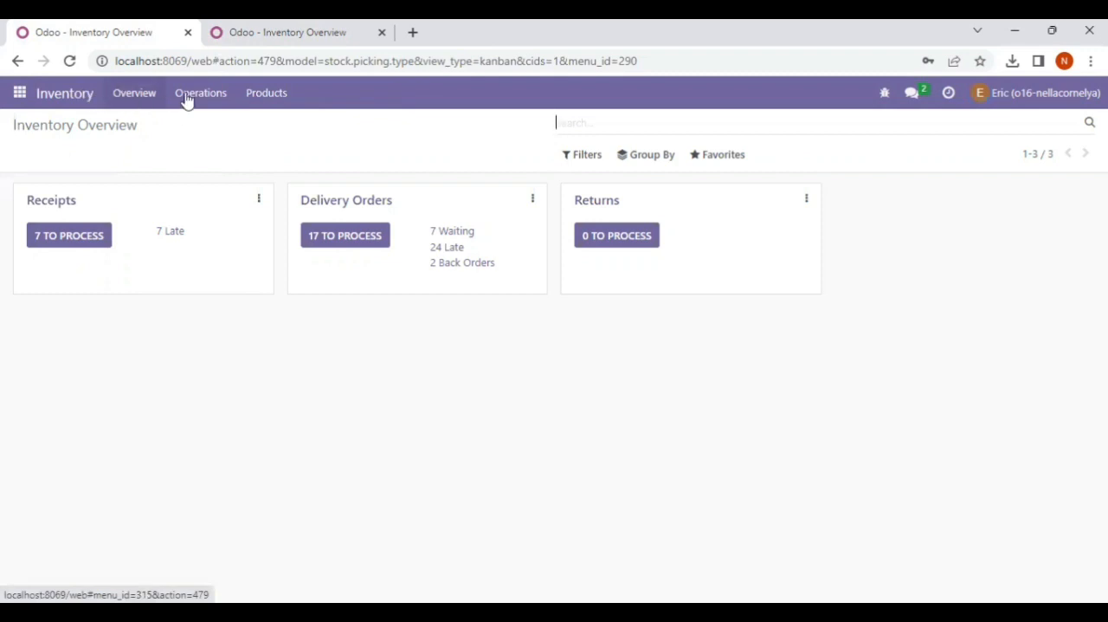
# Compare which Inventory sections each of the two users can access, ending on the manually created user's Overview
pyautogui.click(263, 35)
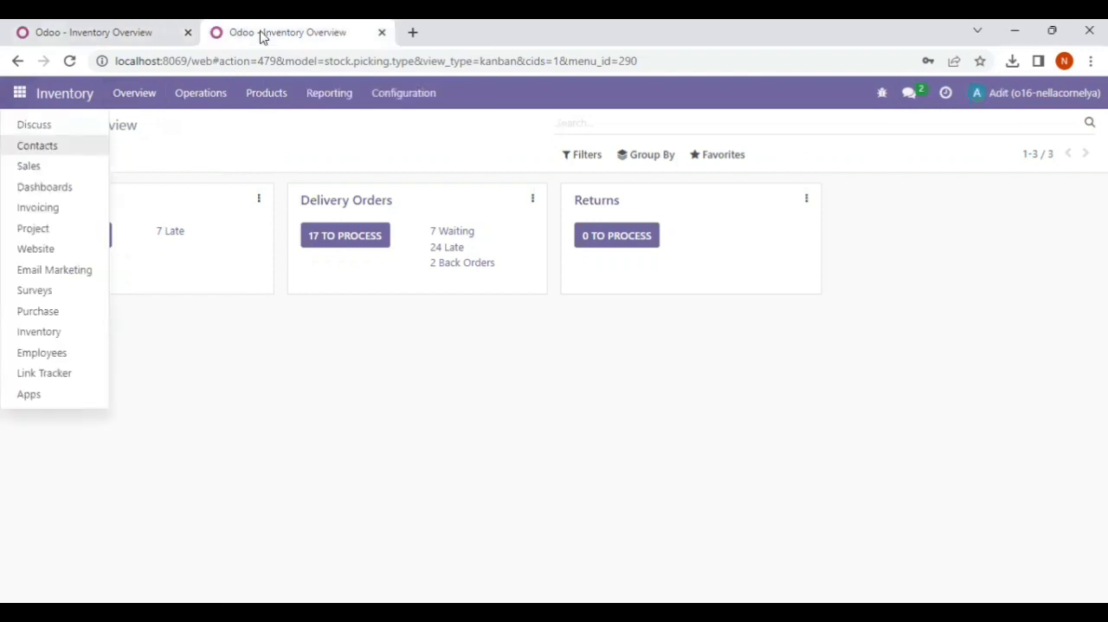
pyautogui.click(242, 320)
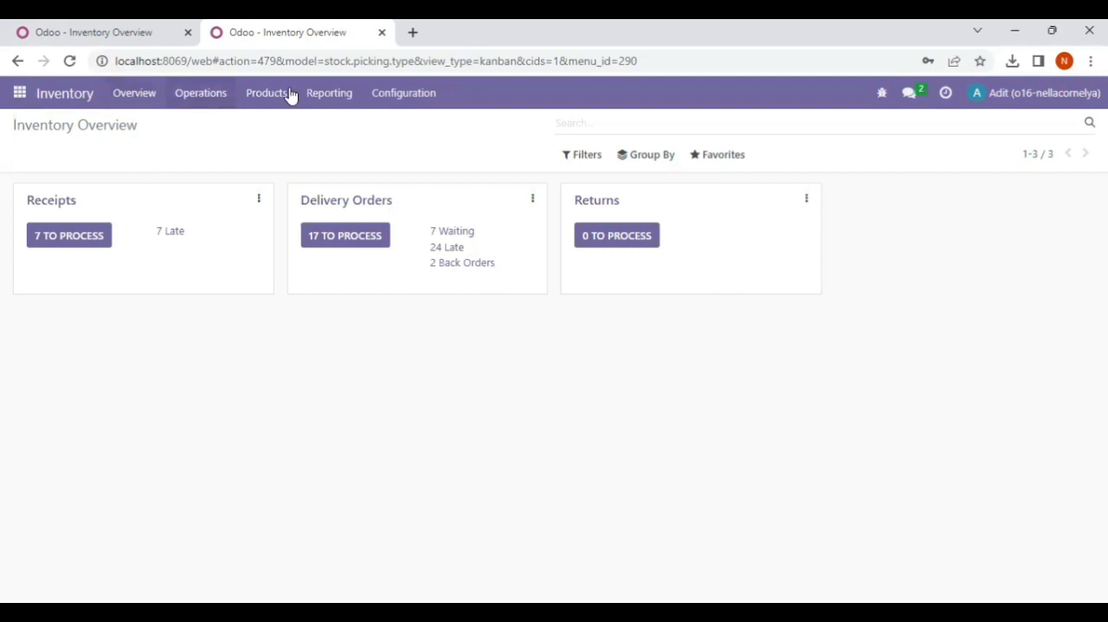
pyautogui.click(144, 39)
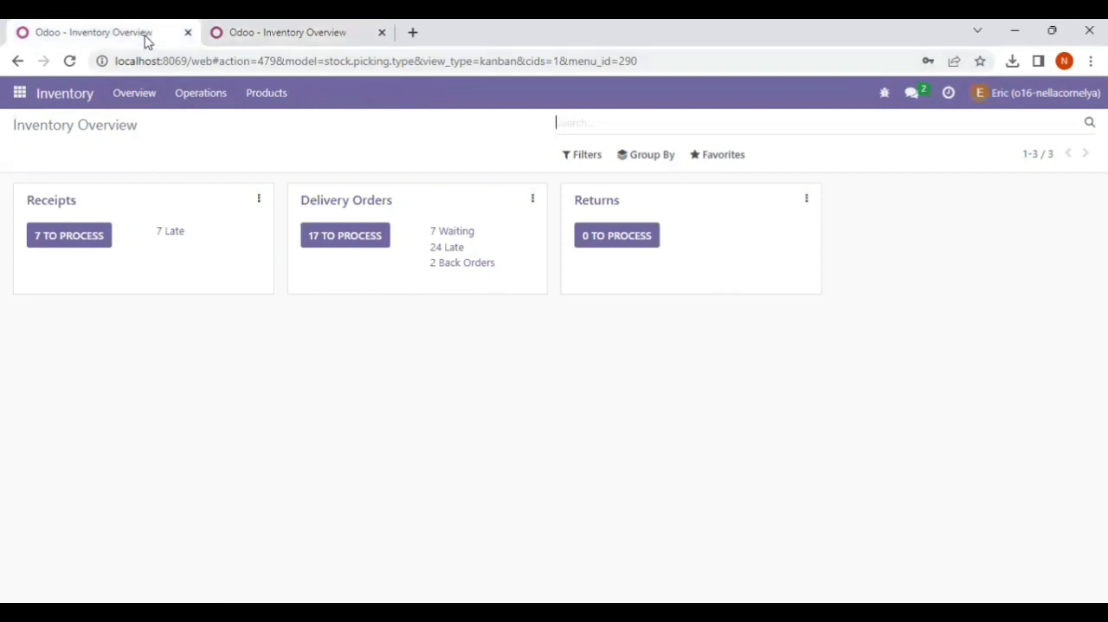
pyautogui.click(242, 32)
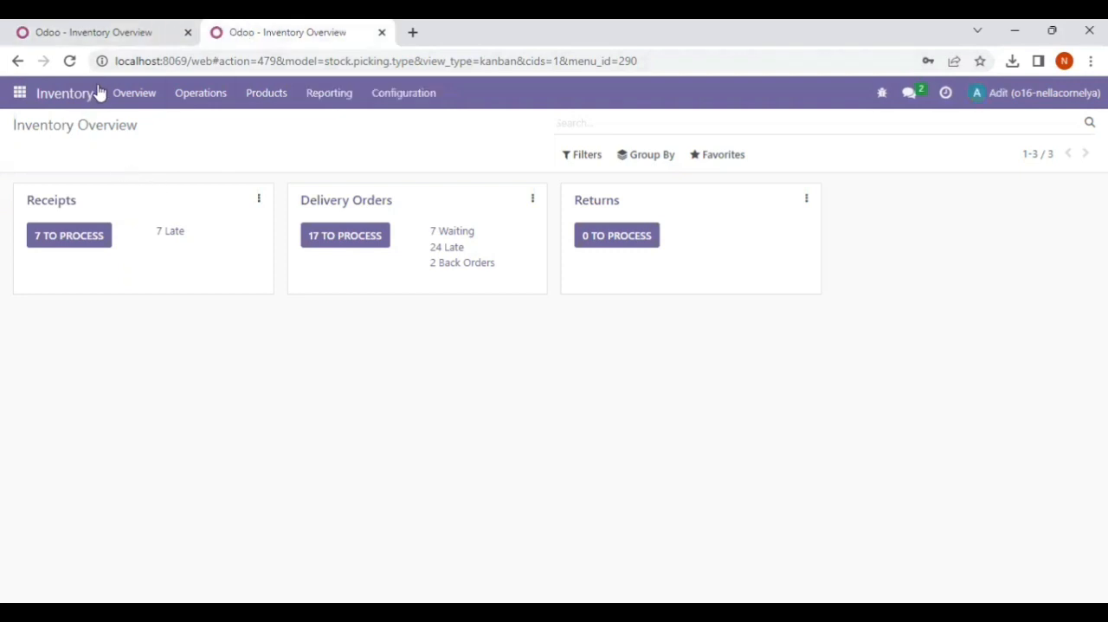
pyautogui.click(95, 31)
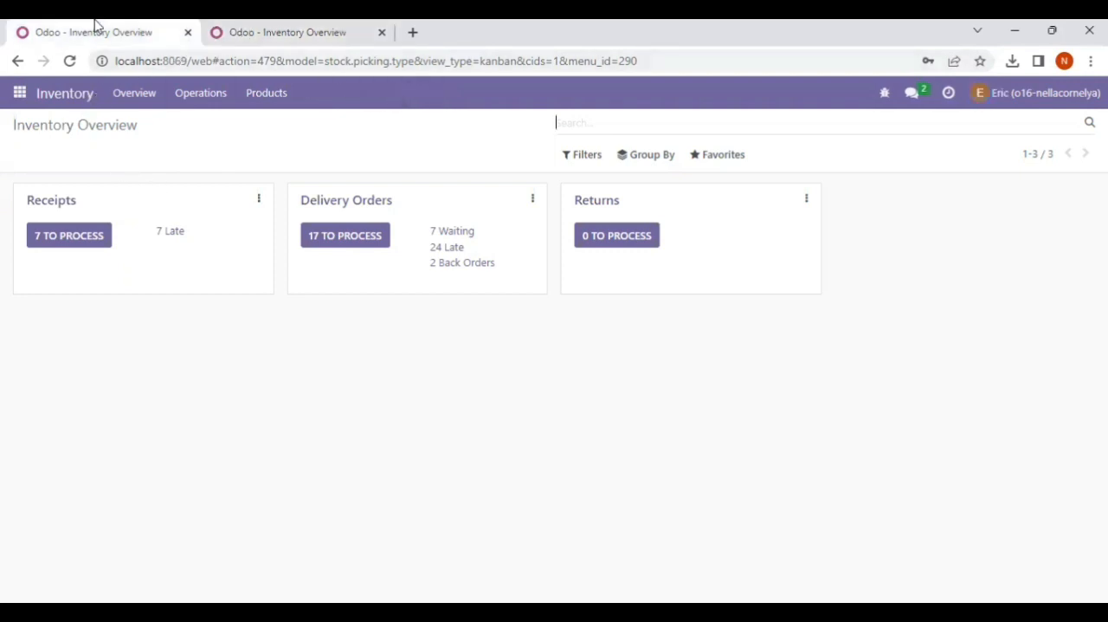
pyautogui.click(148, 99)
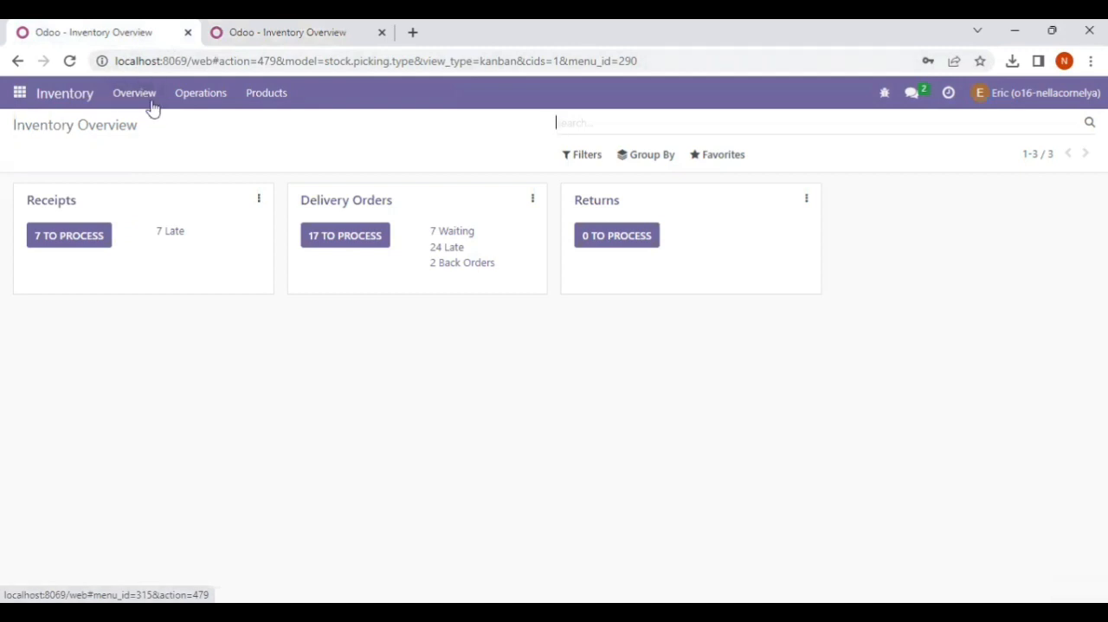
# Compare the Operations entries offered to both users and examine the imported user's Configuration options
pyautogui.click(199, 100)
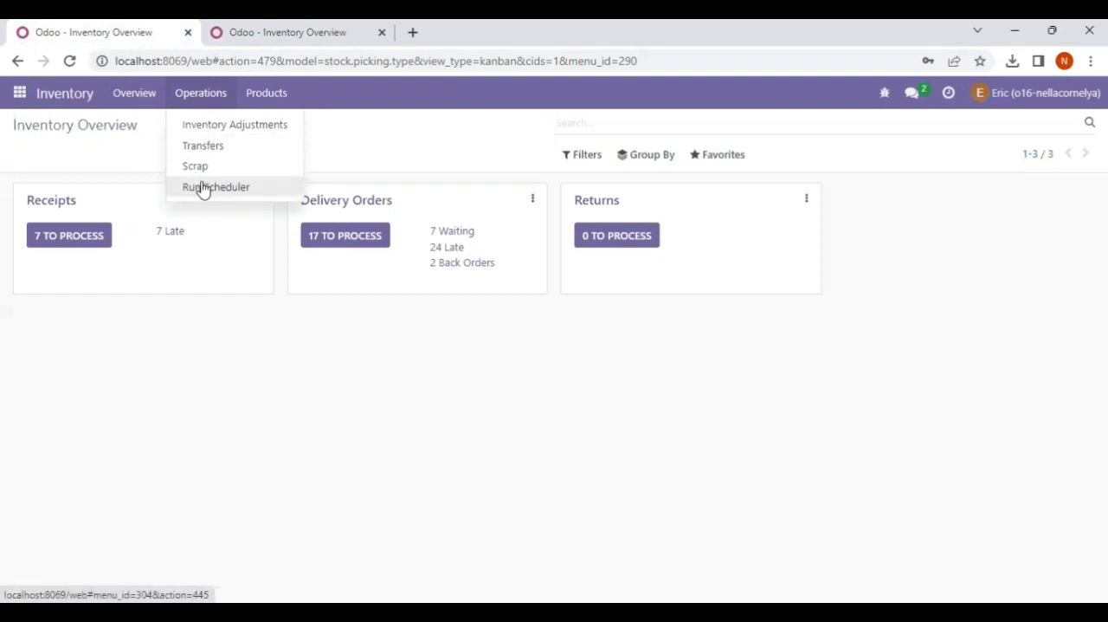
pyautogui.click(257, 33)
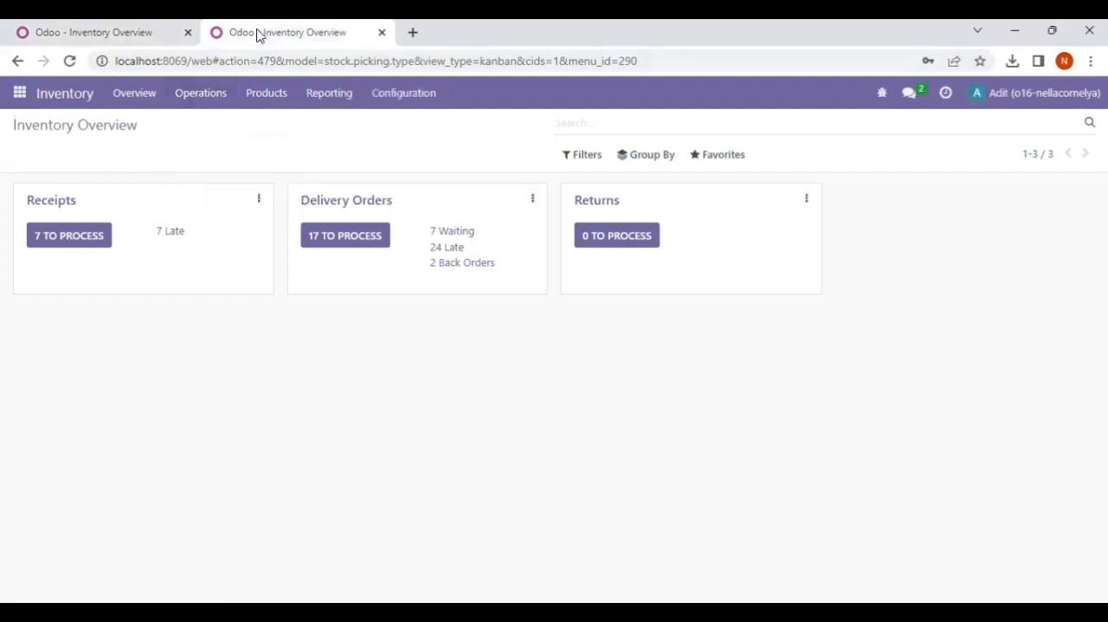
pyautogui.click(198, 97)
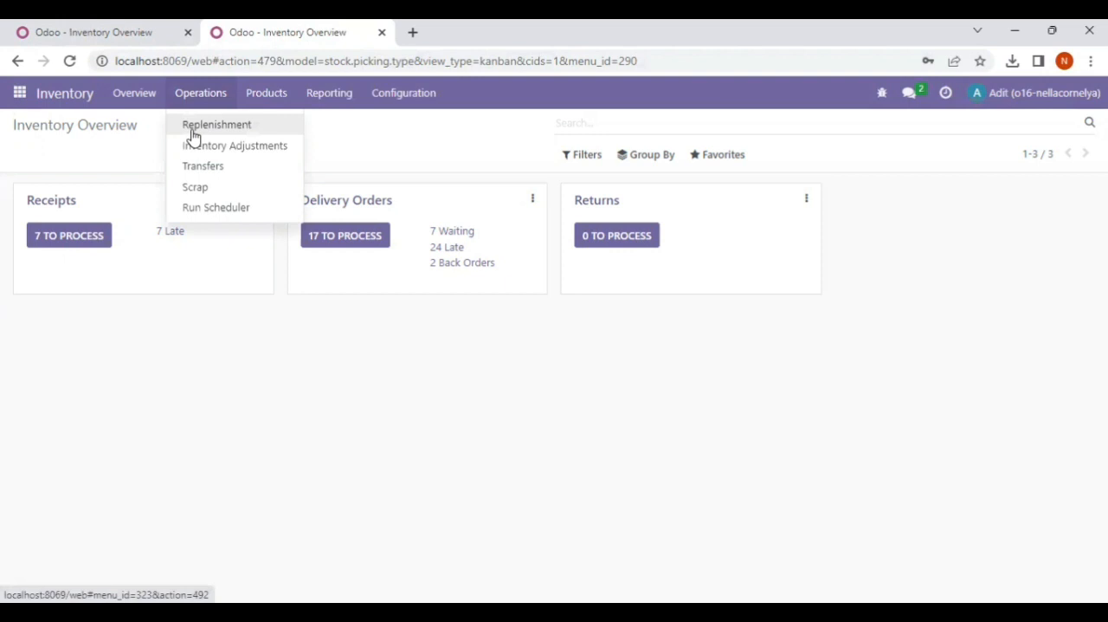
pyautogui.moveTo(403, 94)
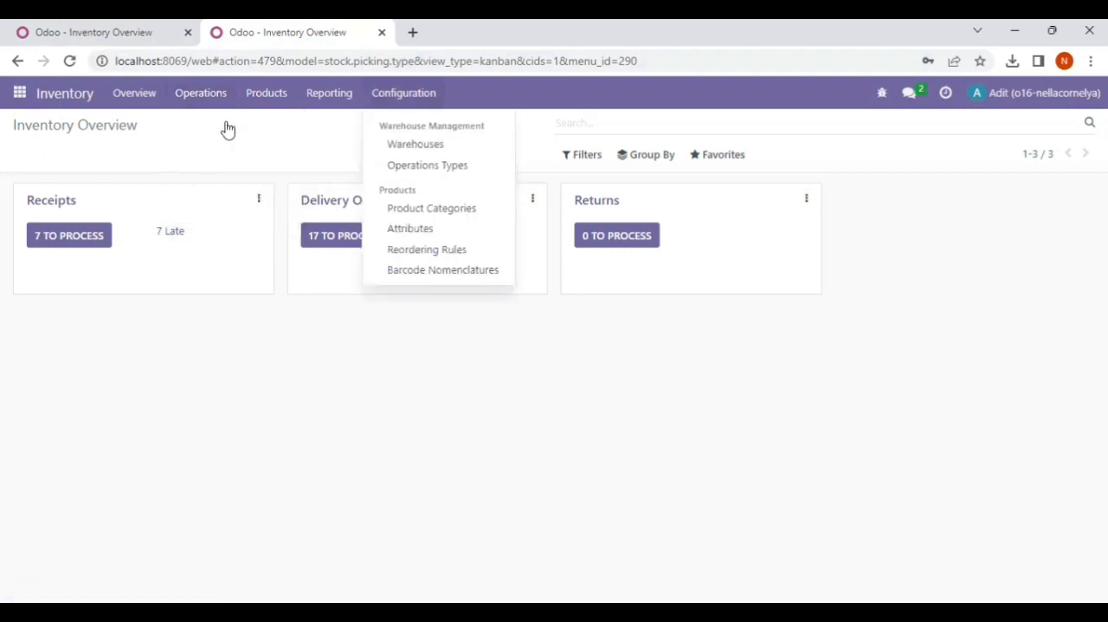
pyautogui.click(213, 102)
pyautogui.click(213, 103)
# Compare the Products entries available in Inventory for the manually created user and the imported user
pyautogui.click(126, 35)
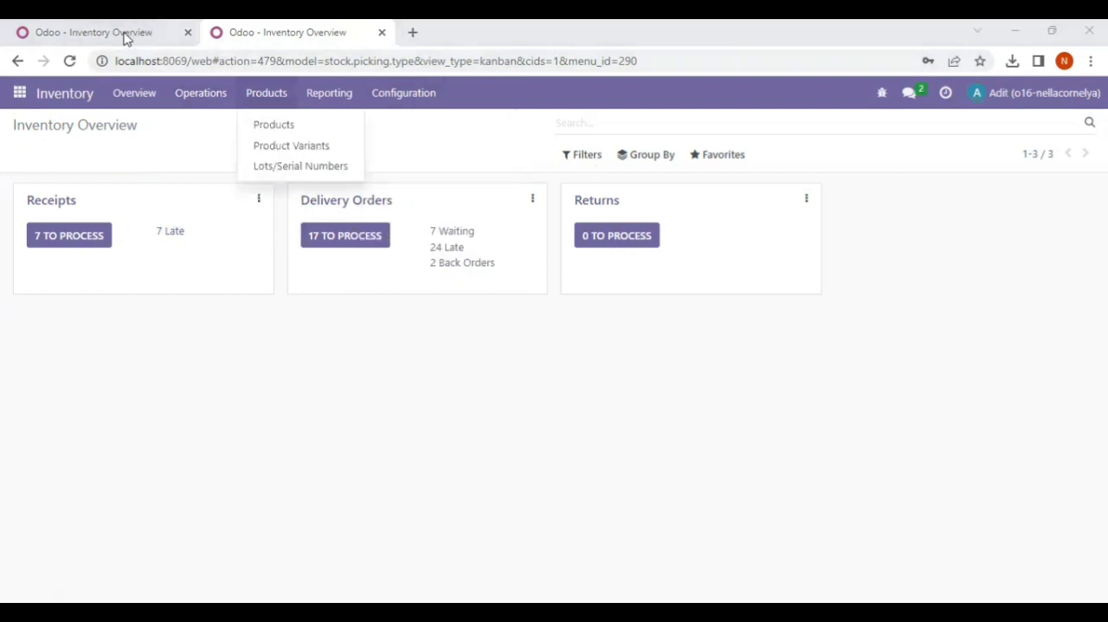
pyautogui.click(256, 95)
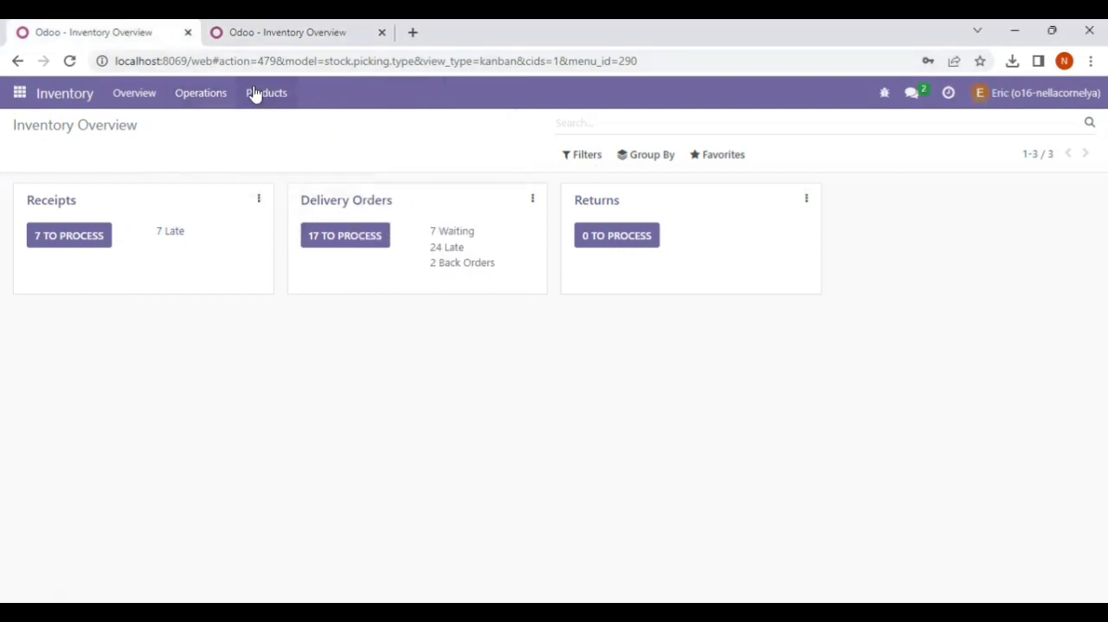
pyautogui.click(256, 94)
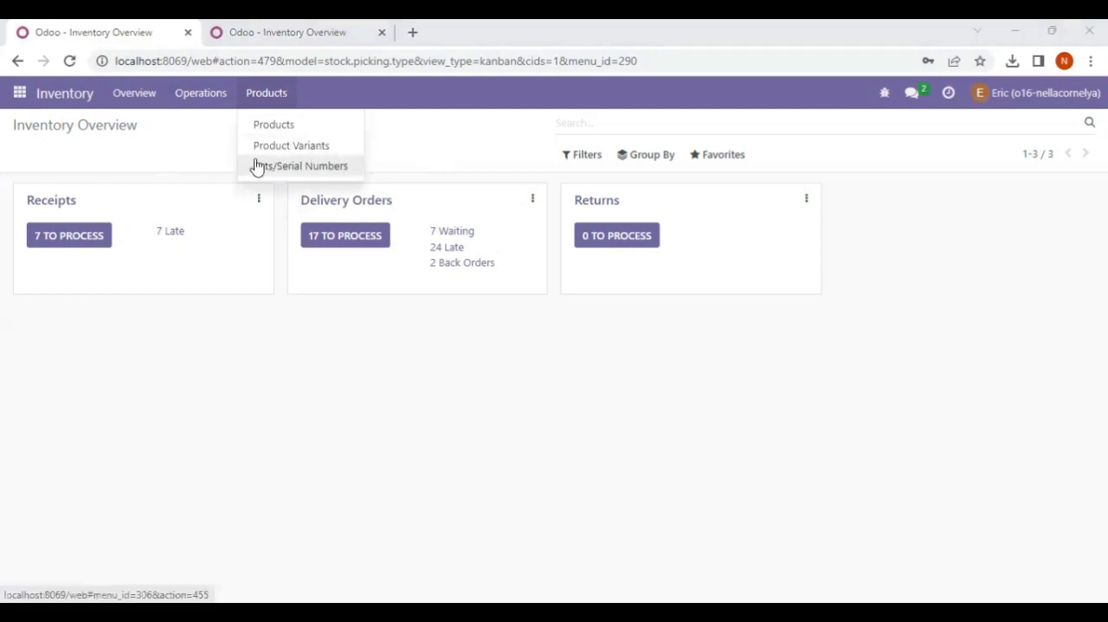
pyautogui.click(260, 39)
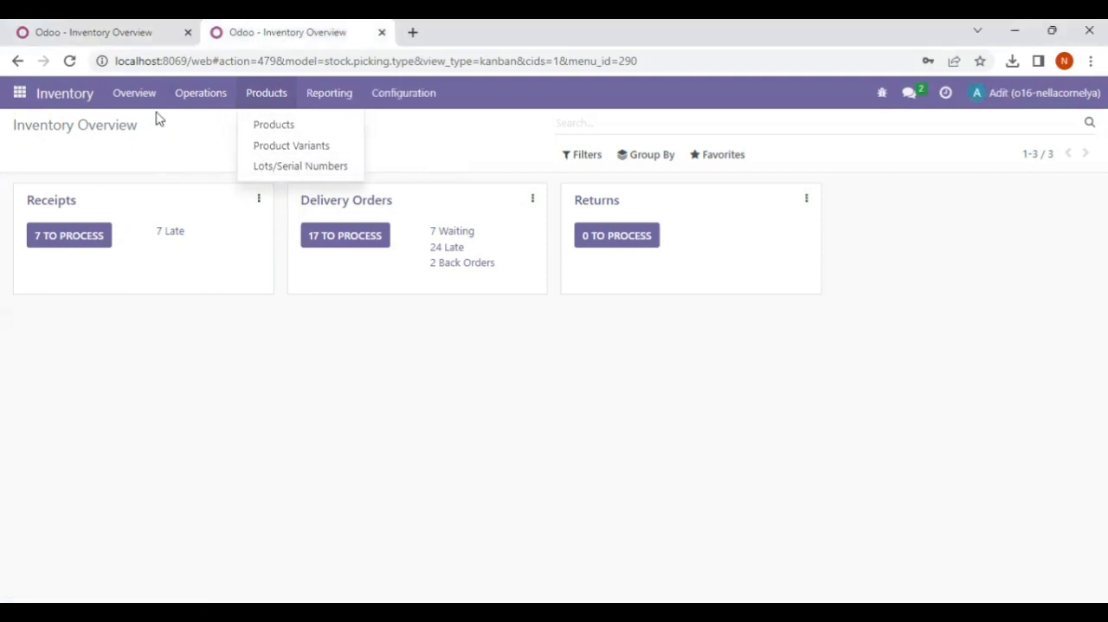
pyautogui.click(129, 26)
pyautogui.click(234, 35)
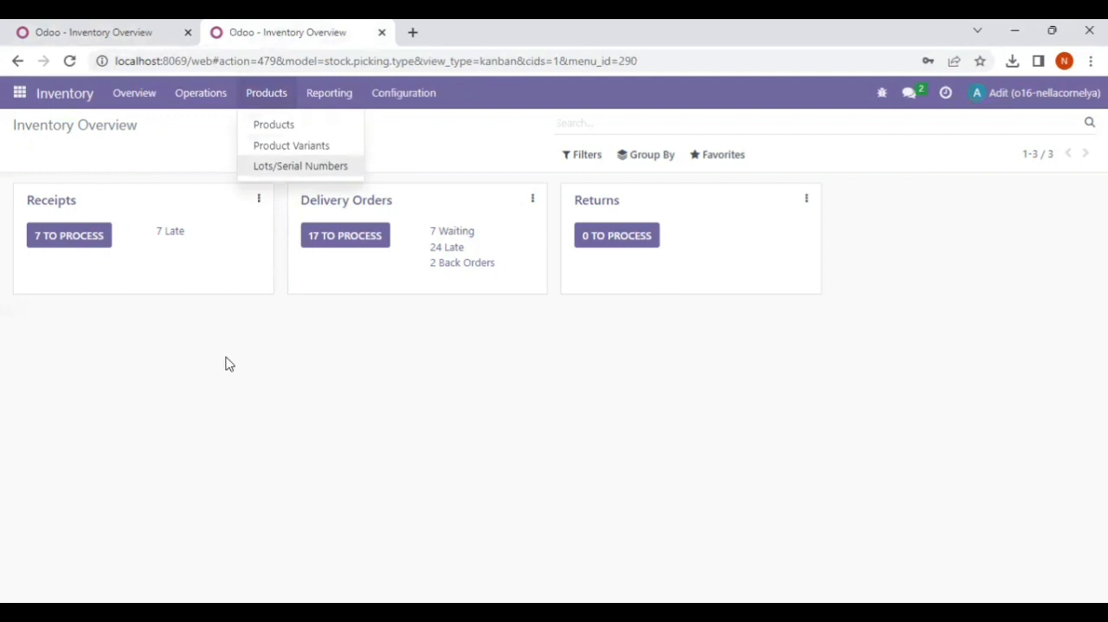
pyautogui.click(267, 95)
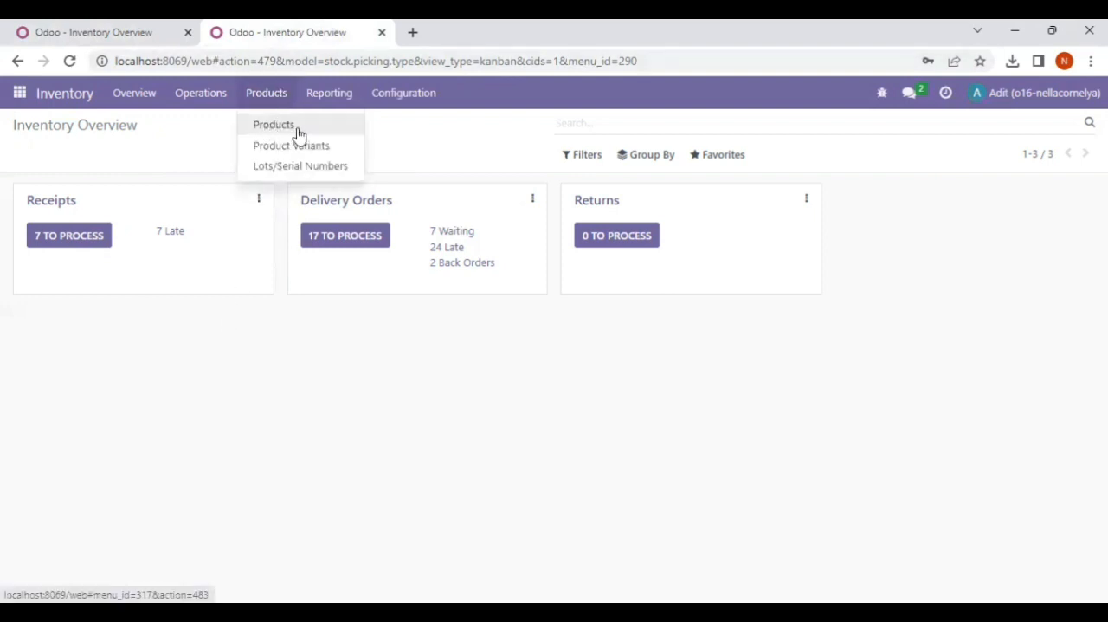
pyautogui.click(254, 283)
# Recheck the manually created user's Operations entries against the imported user's Inventory sections, including Reporting and Configuration
pyautogui.click(73, 35)
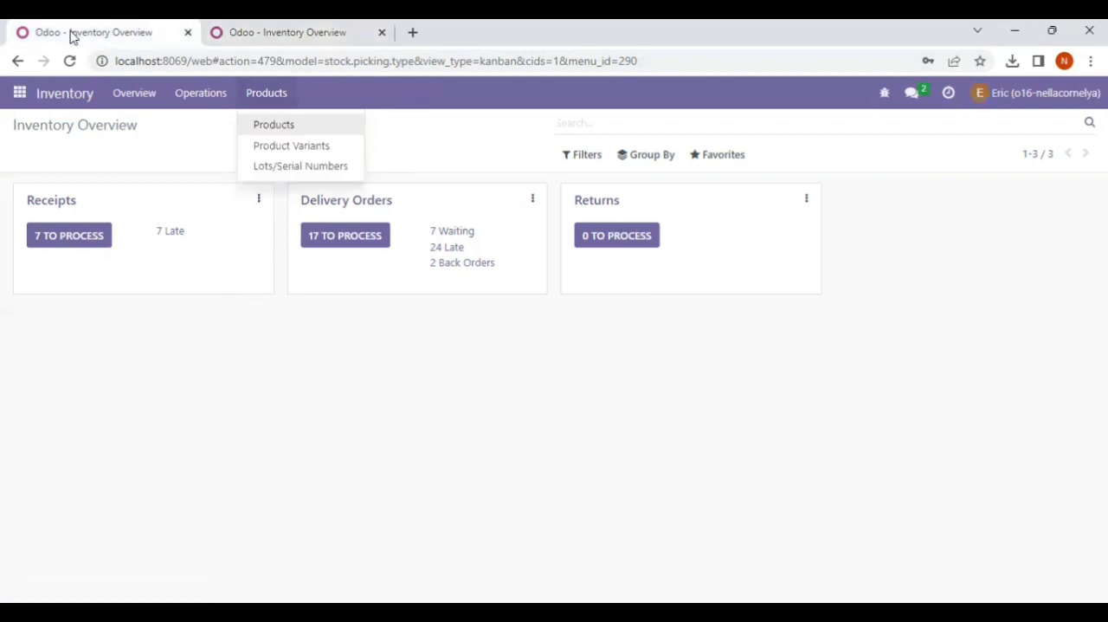
pyautogui.click(275, 28)
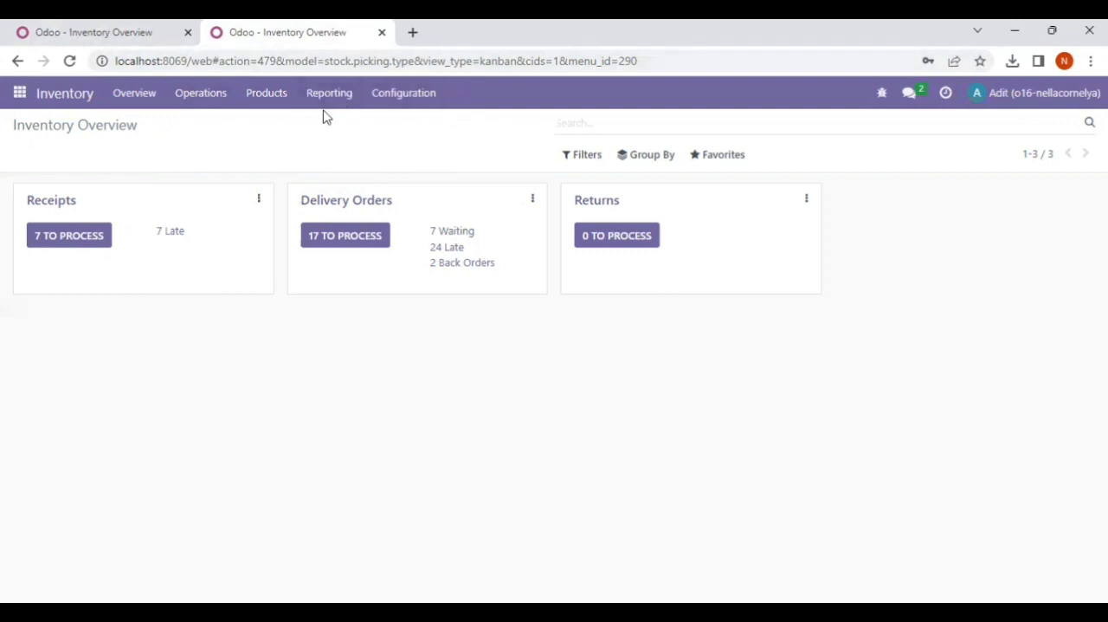
pyautogui.click(113, 26)
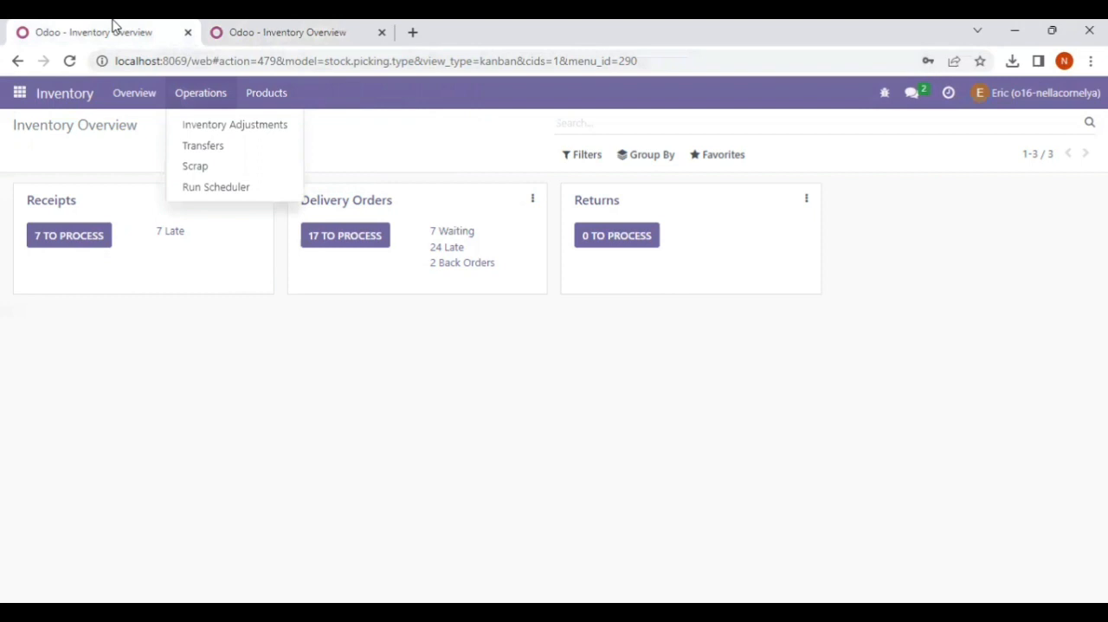
pyautogui.click(395, 139)
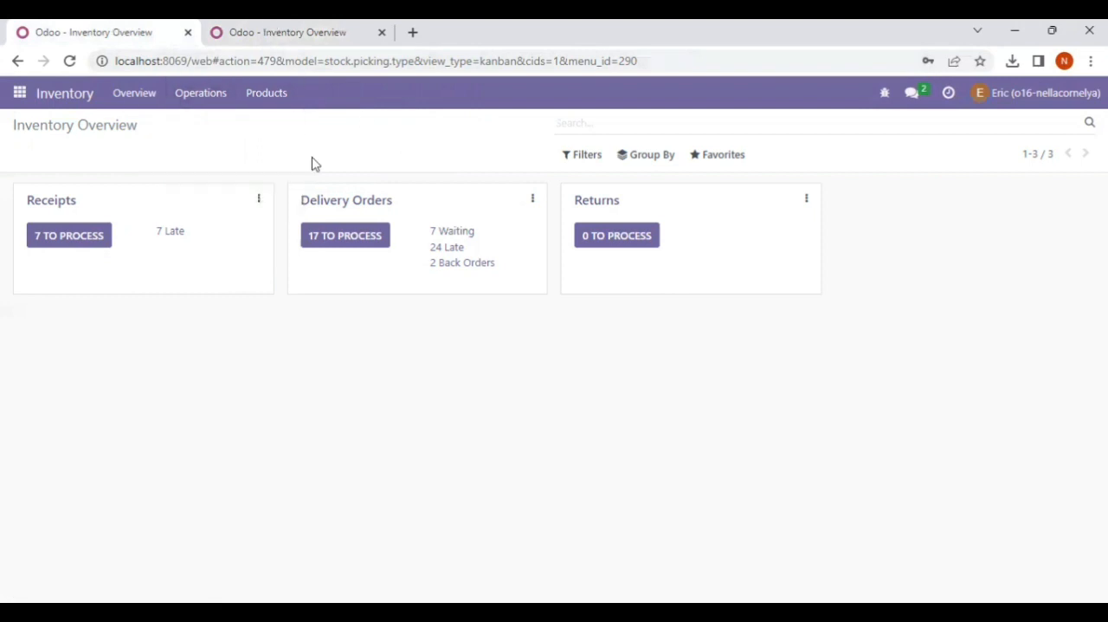